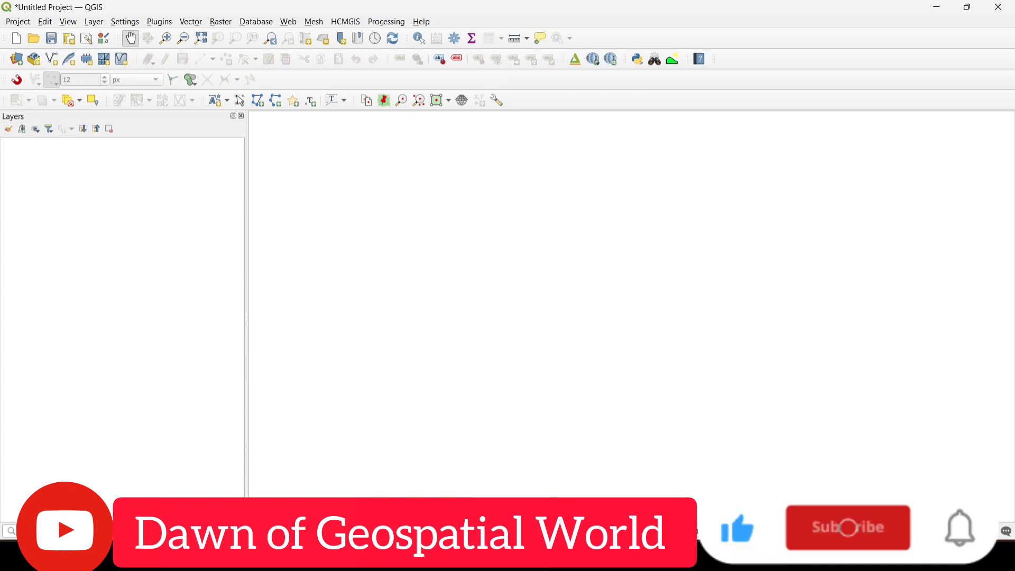
Step: Add the LC09_L1TP_144049_20230519_20230519_02_T1 B6 and B10 GeoTIFFs from the Bareness Index folder as raster layers
click(93, 21)
mouse_move(117, 65)
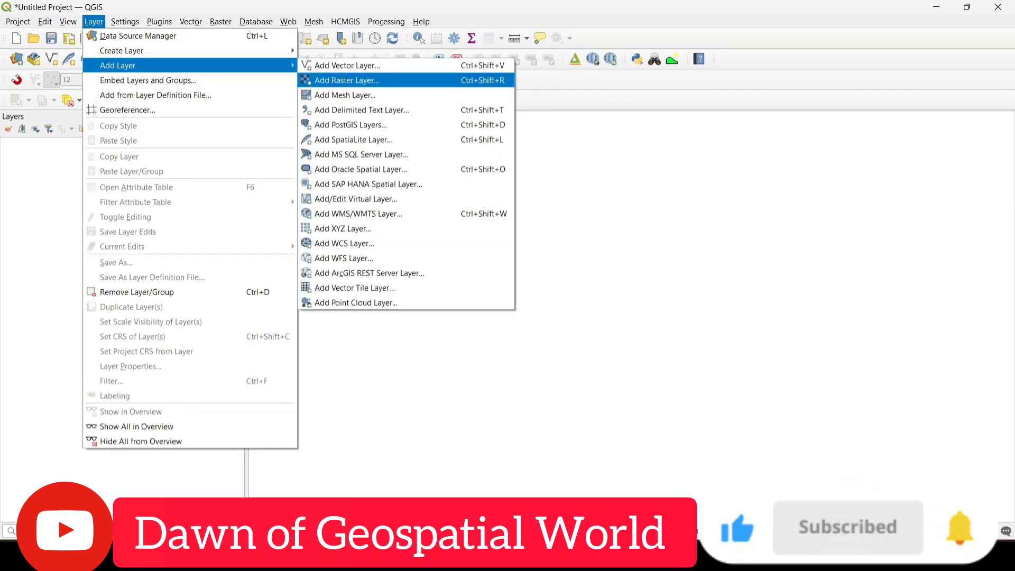
key(Return)
key(Tab)
key(space)
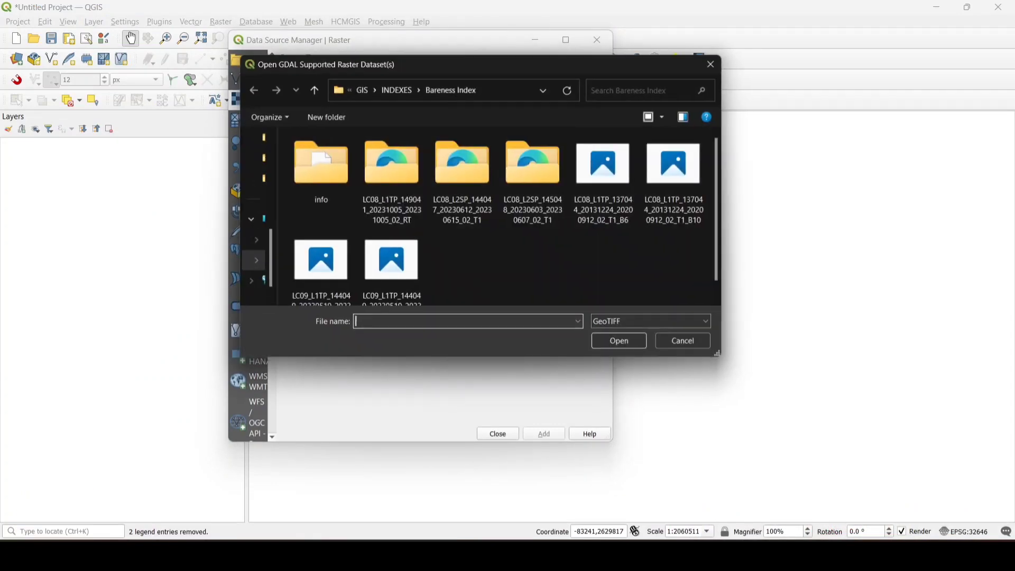
scroll(500, 217, down, 1)
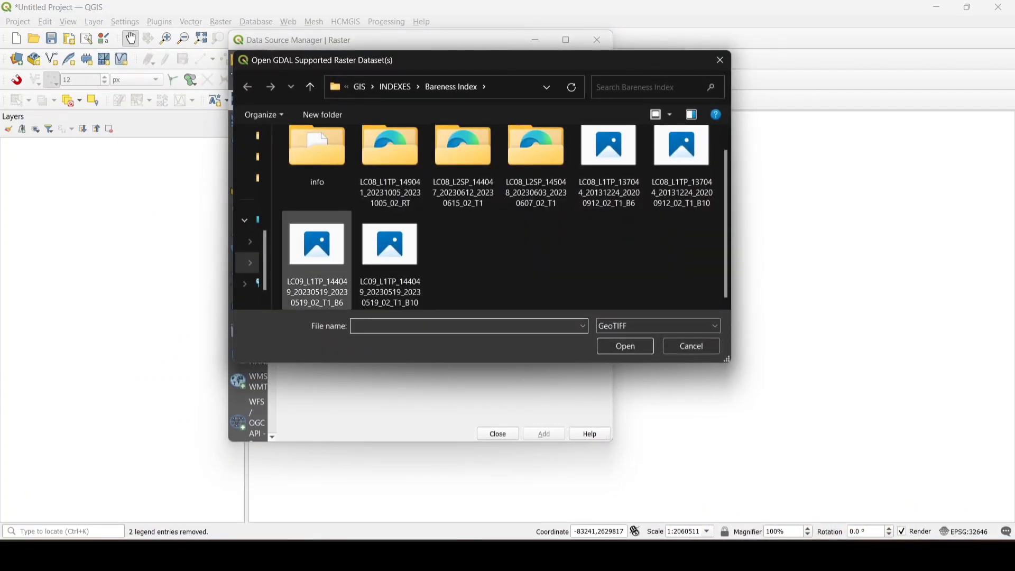
click(316, 260)
click(390, 259)
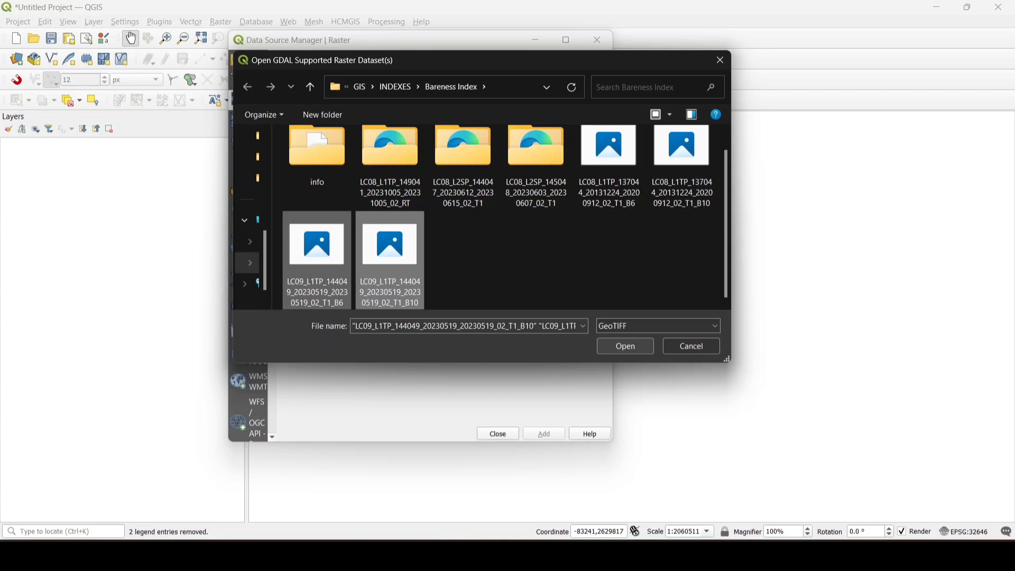
click(625, 346)
click(544, 438)
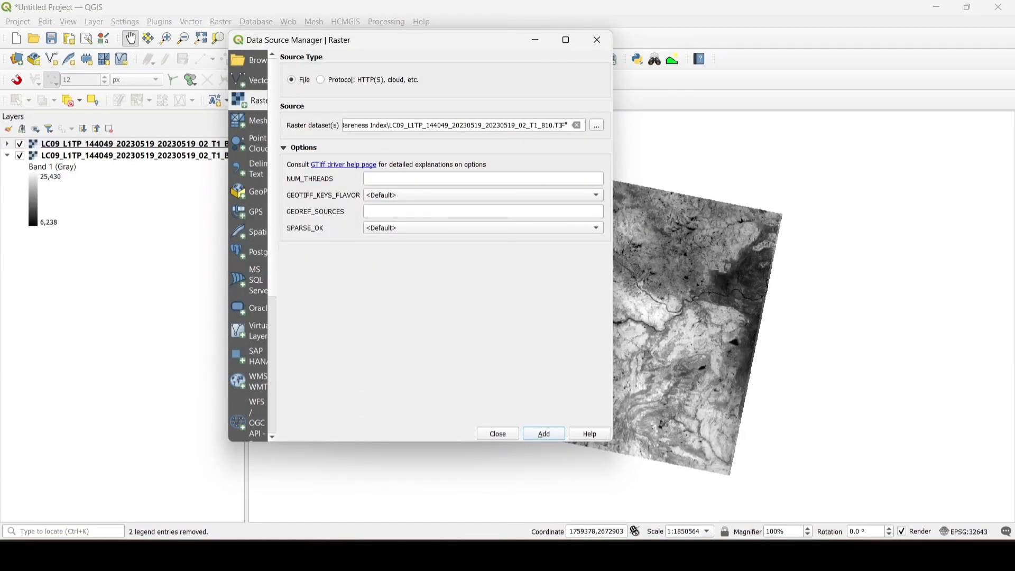
click(498, 438)
Step: Rename the B6 raster layer to Band 6 and the B10 raster layer to Band 10
click(6, 143)
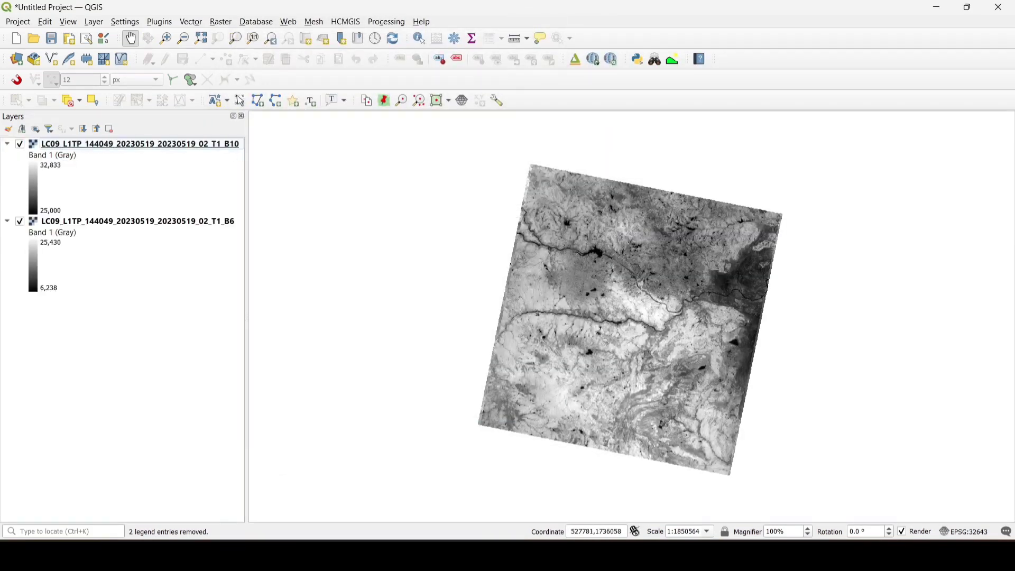
right_click(227, 220)
click(264, 270)
text(Band 6)
key(Return)
right_click(192, 143)
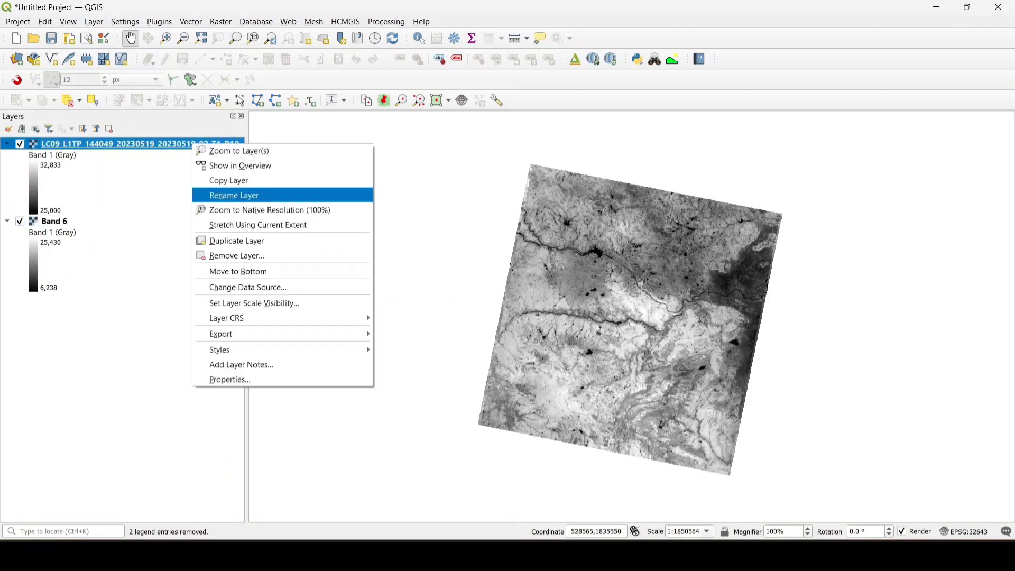
click(228, 194)
text(Band 10)
key(Return)
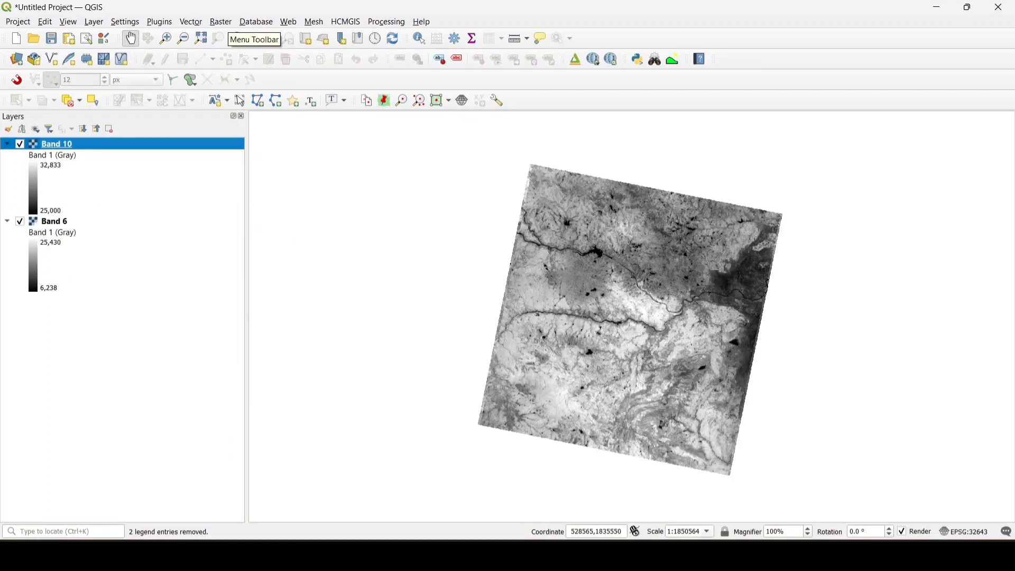
Step: Start a Raster Calculator expression with the numerator ( ( "Band 6@1" - "Band 10@1" )
click(221, 22)
click(255, 34)
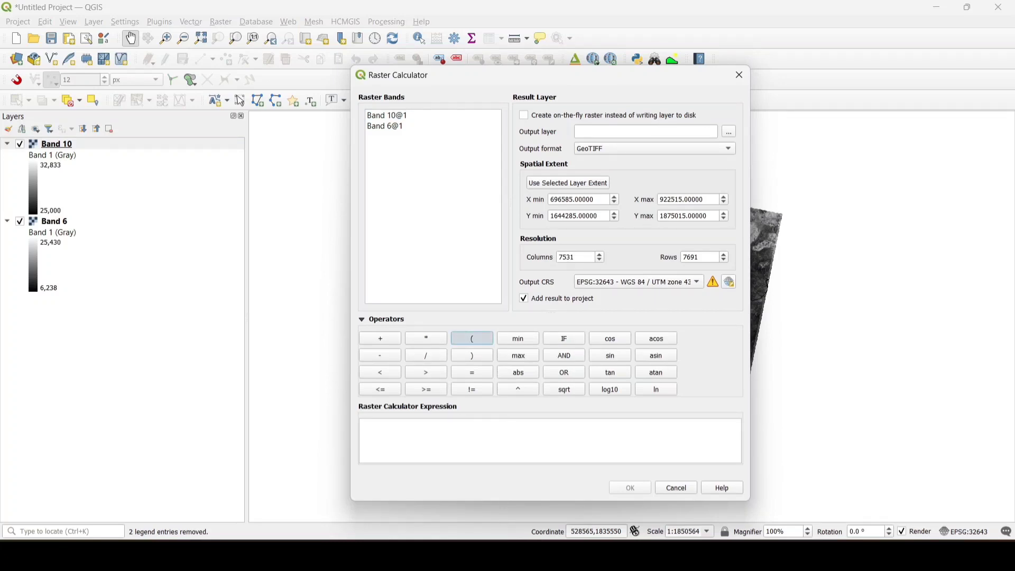
click(472, 339)
click(472, 339)
double_click(385, 126)
click(380, 355)
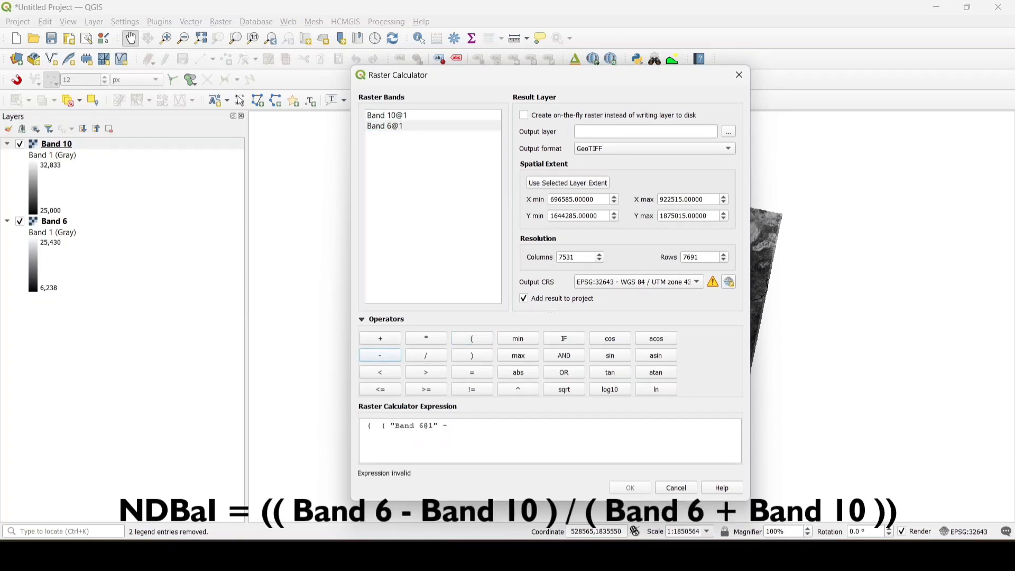
double_click(387, 115)
click(473, 355)
Step: Complete the expression by dividing the band difference by ( "Band 6@1" + "Band 10@1" ) and closing the outer parenthesis
click(426, 355)
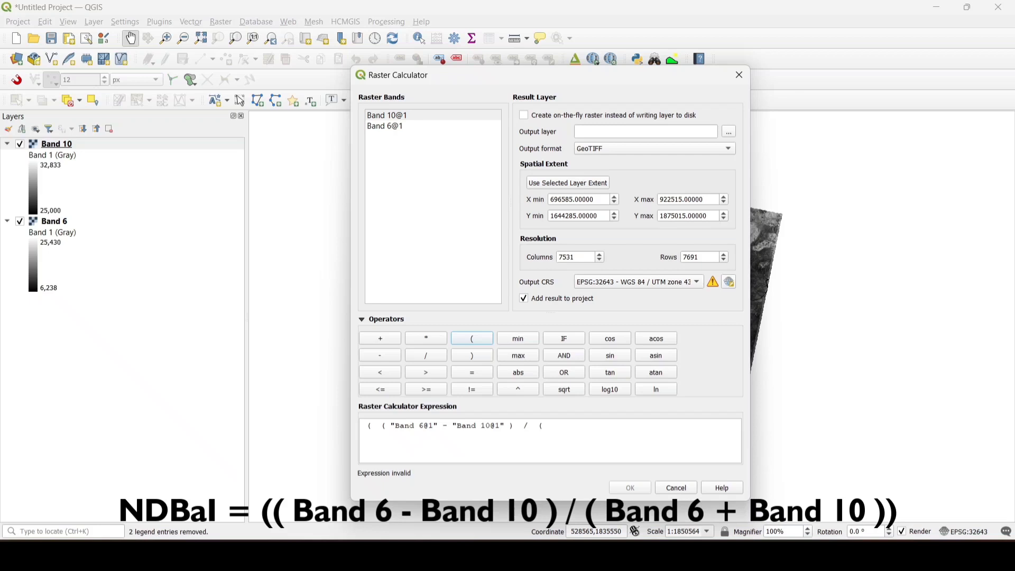
double_click(386, 126)
click(380, 338)
double_click(388, 116)
click(473, 355)
click(473, 355)
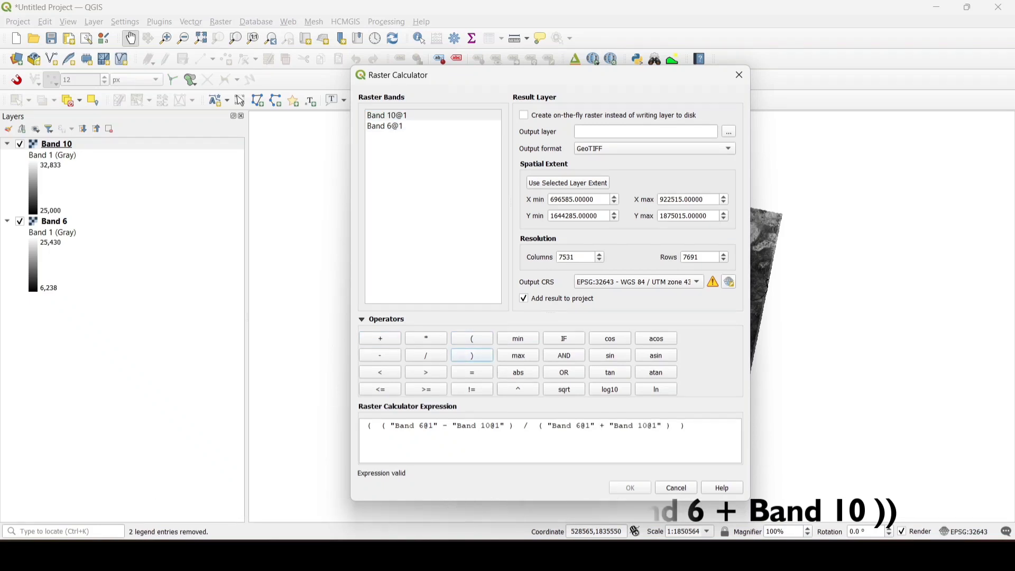
Step: Set the output layer to a file named NDBaI in the INDEXES\Bareness Index folder and run the calculation
click(730, 132)
click(522, 121)
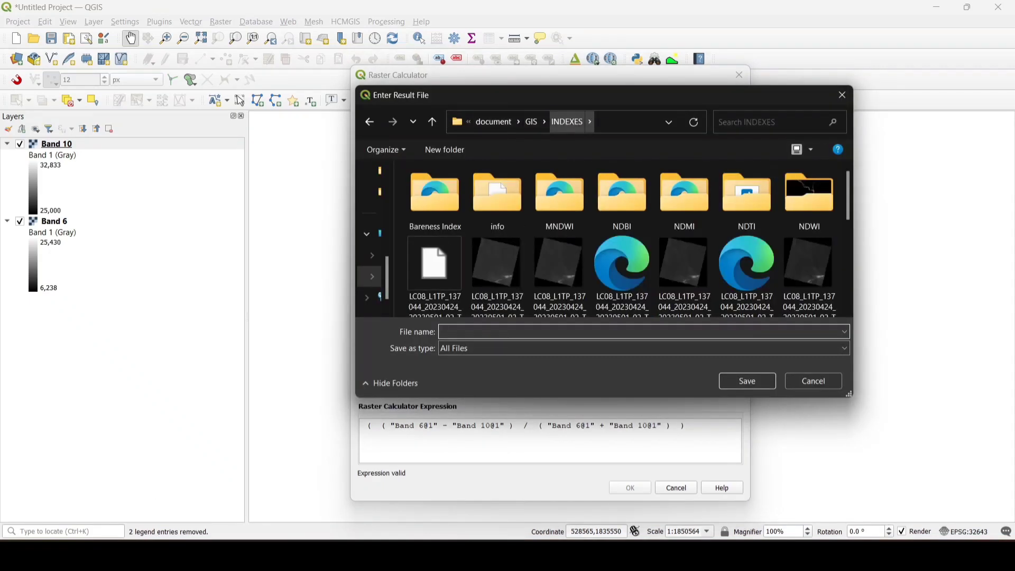
click(590, 122)
click(608, 140)
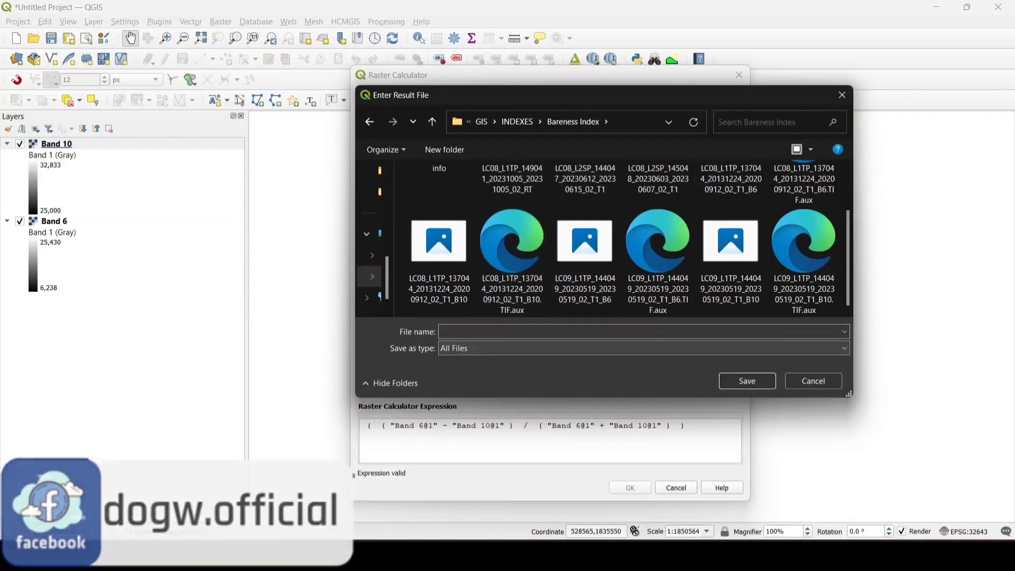
click(443, 331)
text(B)
key(BackSpace)
text(N)
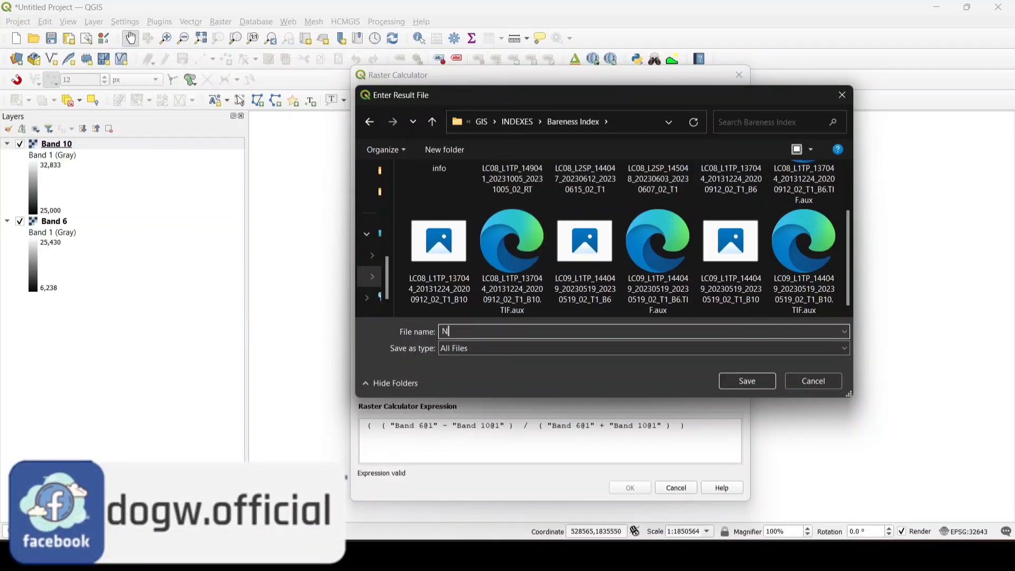
text(DBaI)
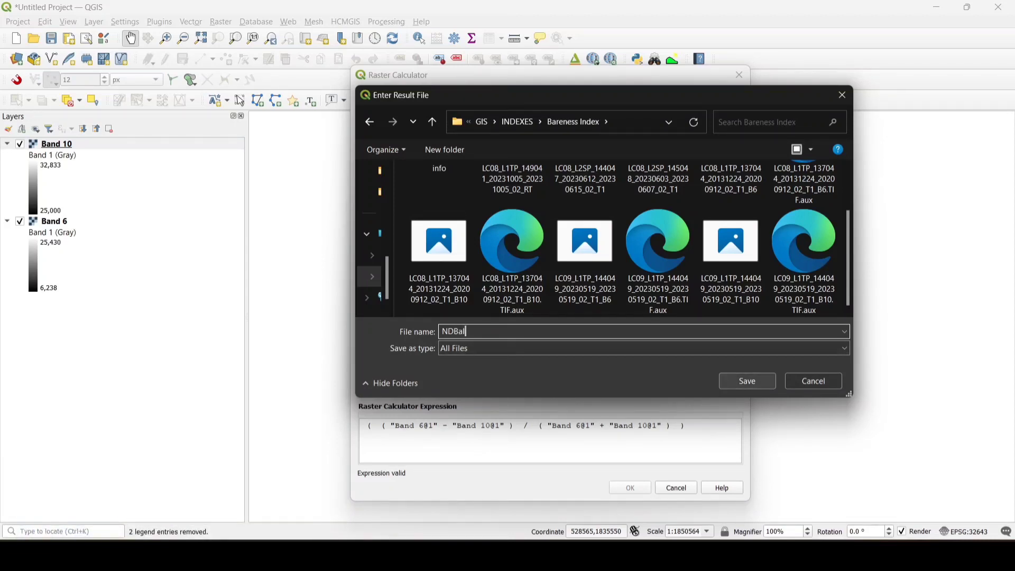
click(746, 380)
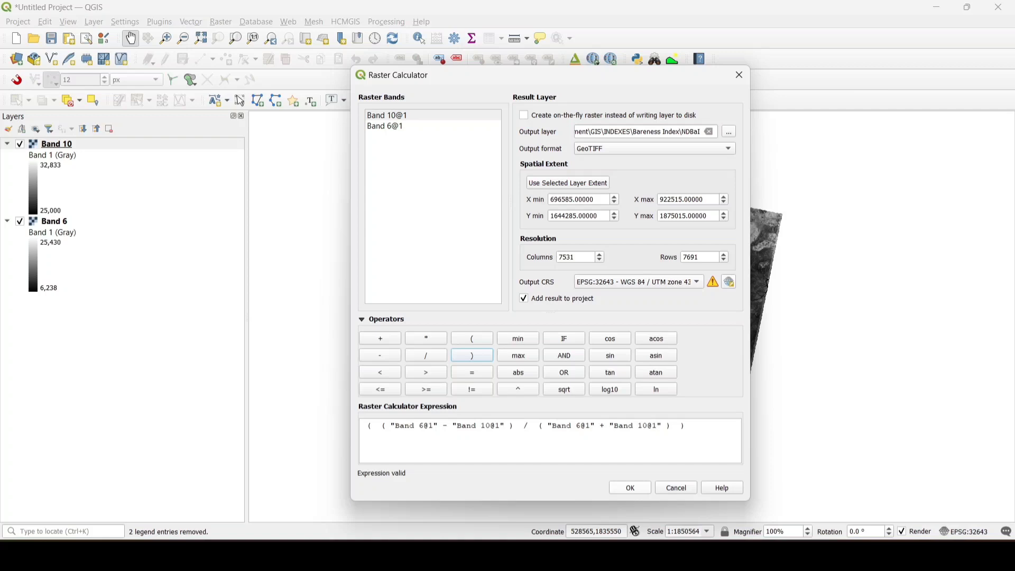
key(Return)
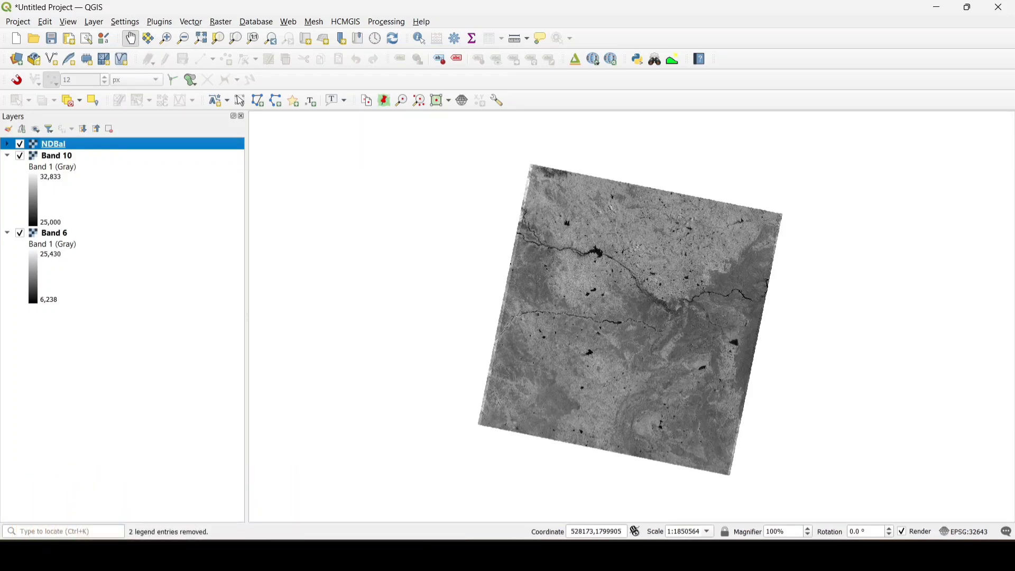
Step: Hide the Band 10 and Band 6 layers and expand the legend of the NDBaI layer
click(19, 156)
click(20, 233)
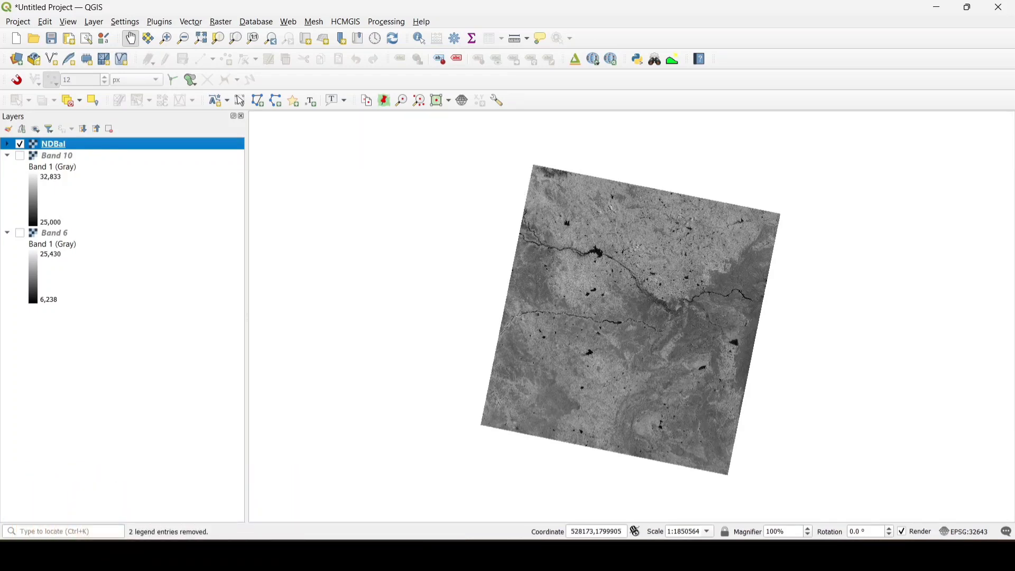
click(7, 143)
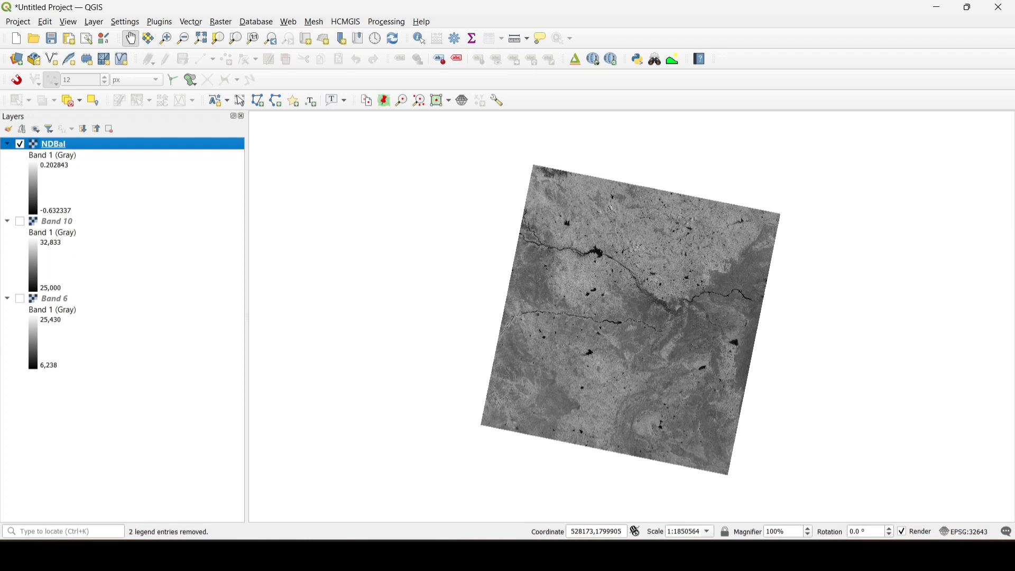
Step: Set the NDBaI layer's symbology to Singleband pseudocolor with the yellow-orange-brown color ramp
right_click(41, 142)
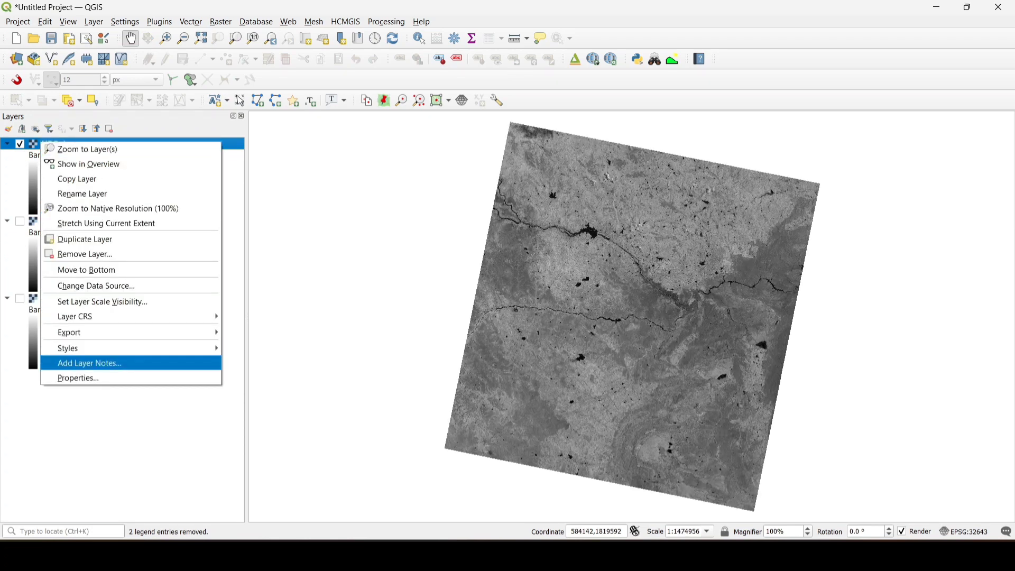
click(79, 376)
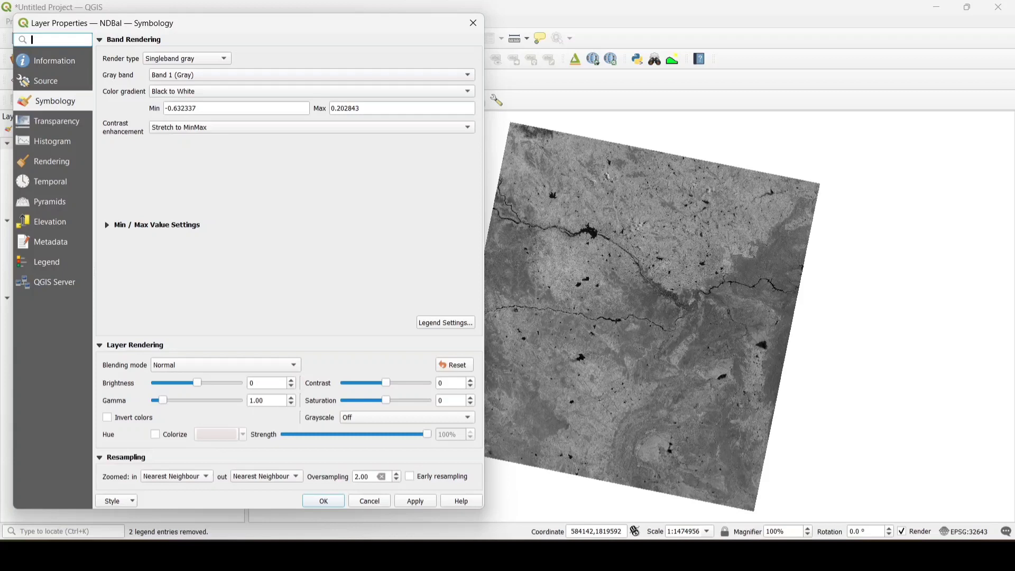
click(188, 59)
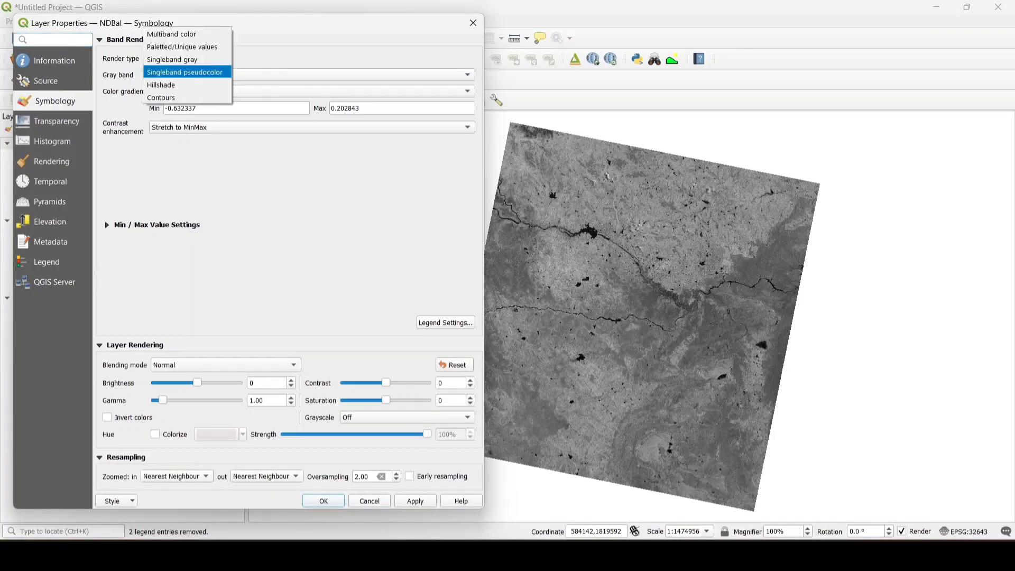
click(181, 70)
click(464, 141)
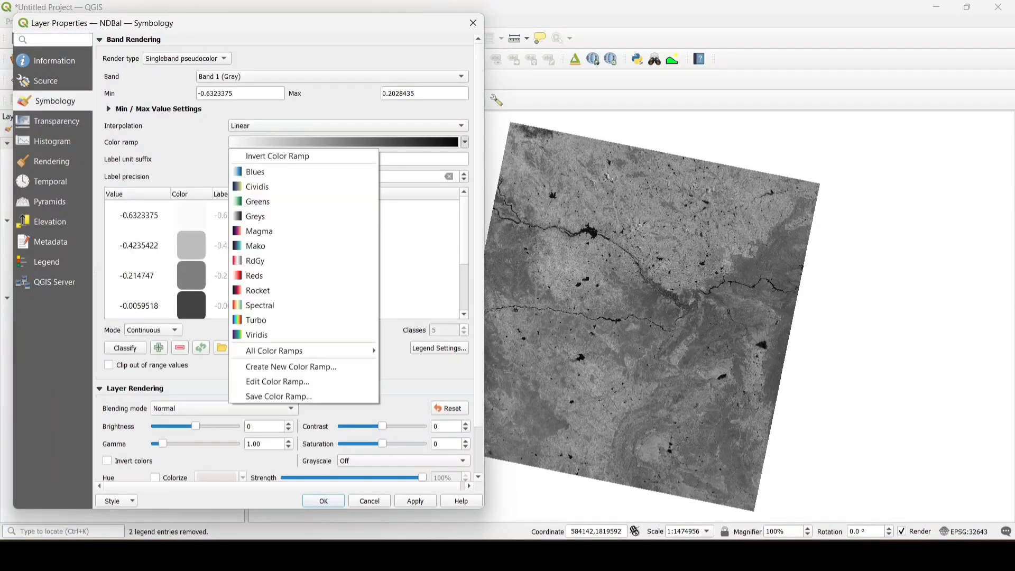
mouse_move(317, 351)
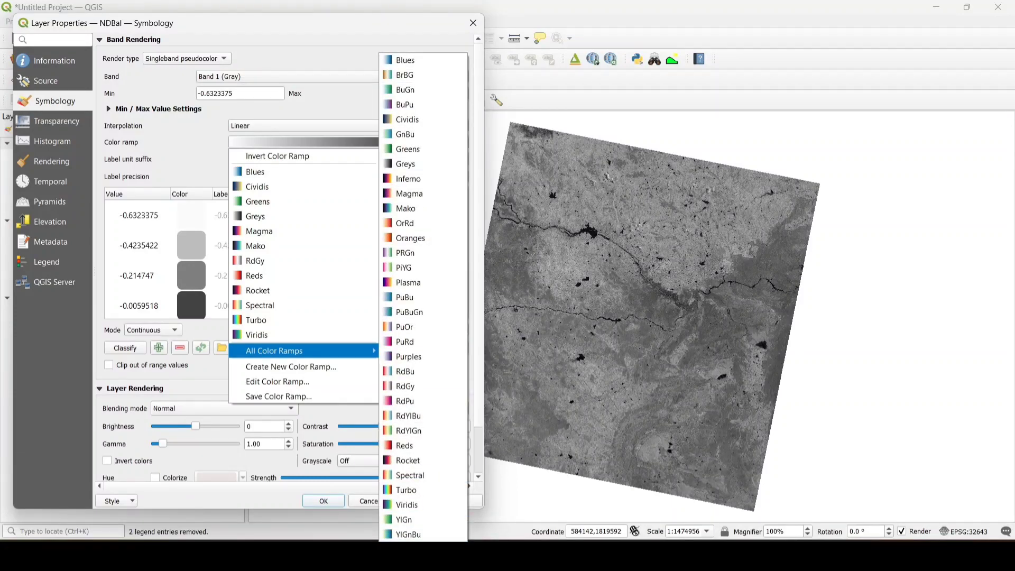
click(409, 549)
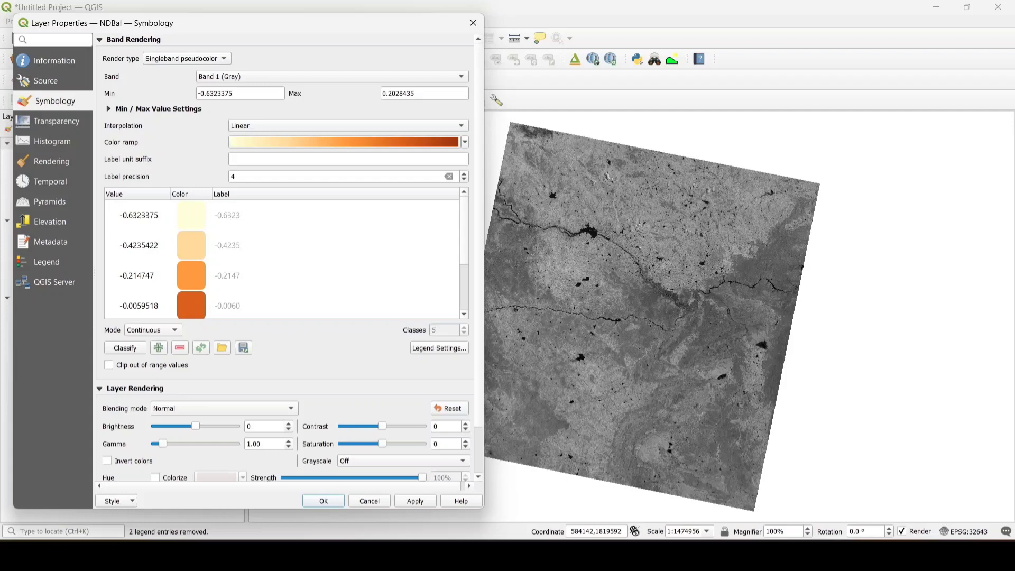
Step: Set the label precision to 2 and classify the NDBaI values in Equal Interval mode with 3 classes
click(463, 179)
click(463, 179)
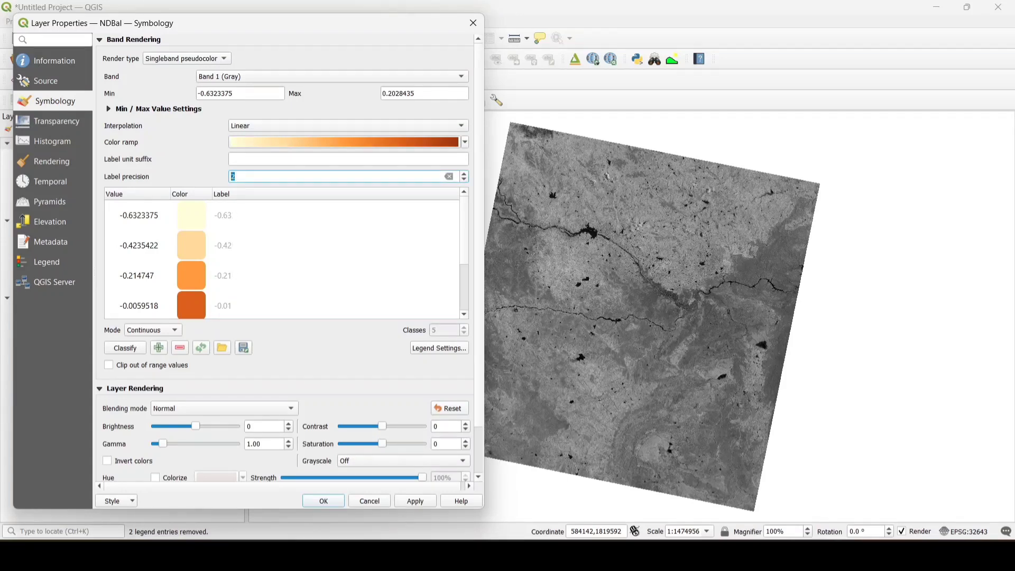
scroll(283, 259, down, 1)
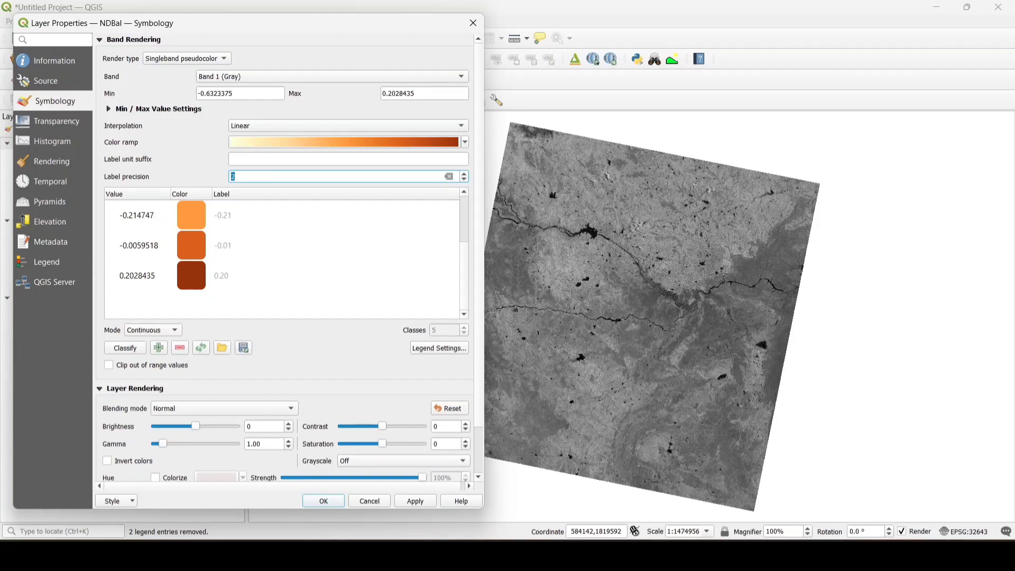
click(153, 330)
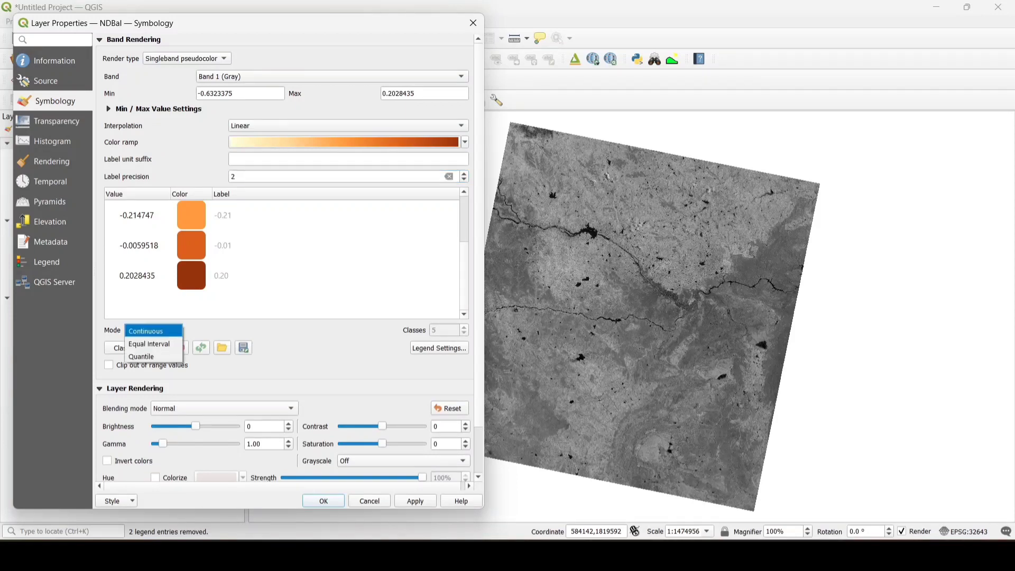
click(132, 341)
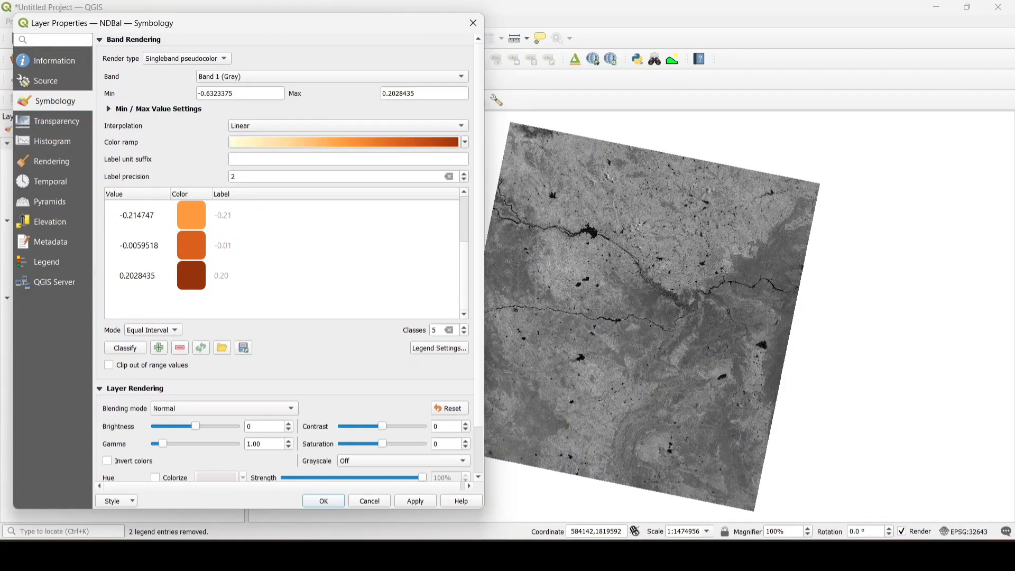
click(463, 333)
click(463, 333)
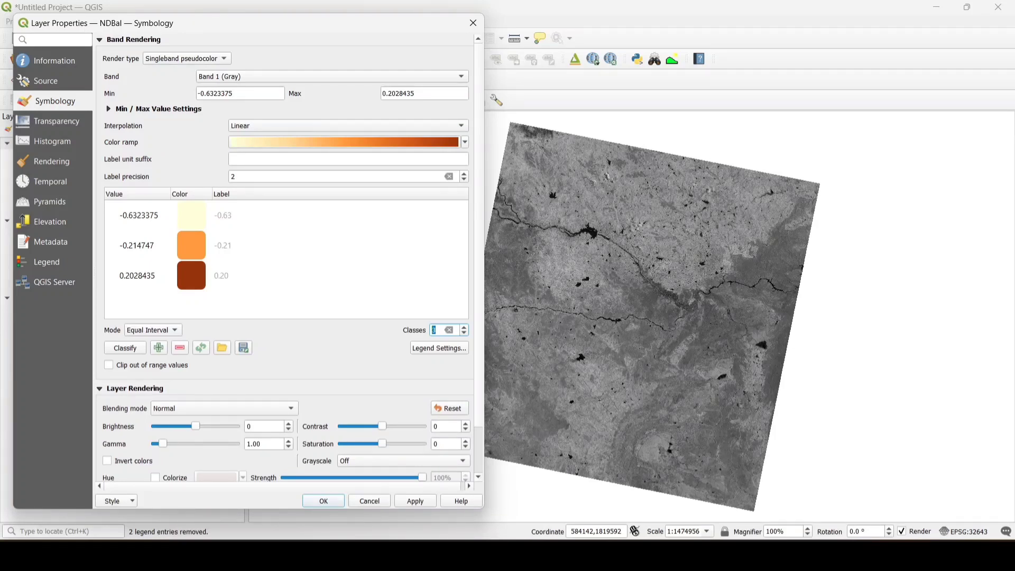
Step: Label the lowest NDBaI class Low and the highest class High, and apply the symbology to the layer
double_click(223, 215)
click(231, 215)
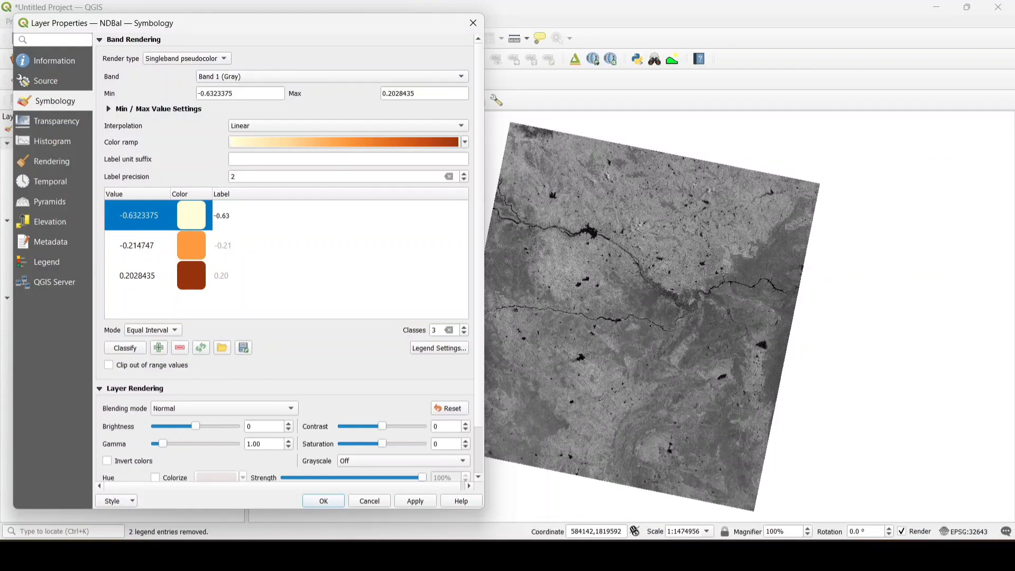
key(BackSpace)
key(BackSpace)
key(BackSpace)
key(BackSpace)
key(BackSpace)
text(Low)
double_click(221, 275)
key(BackSpace)
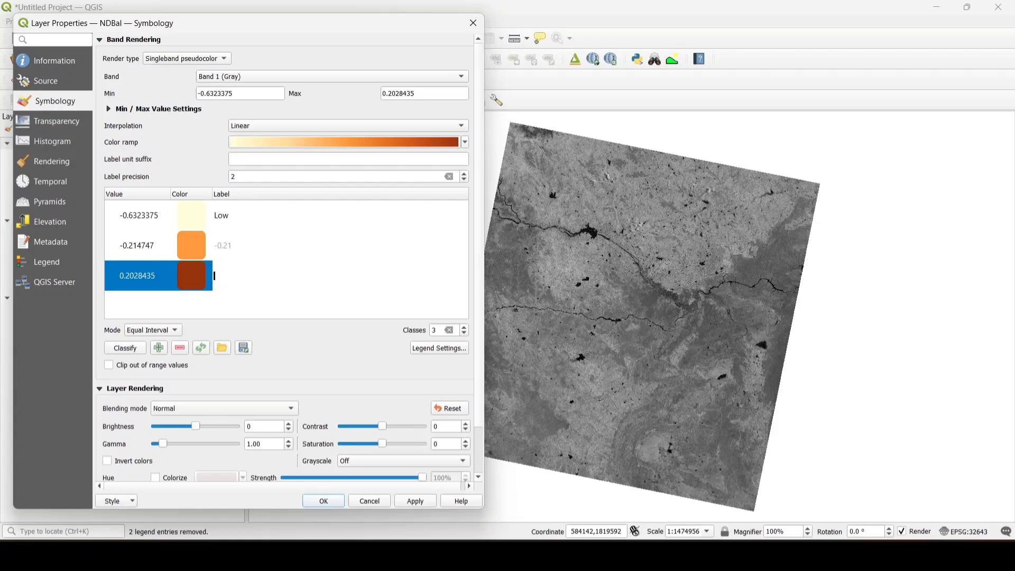
text(High)
key(Return)
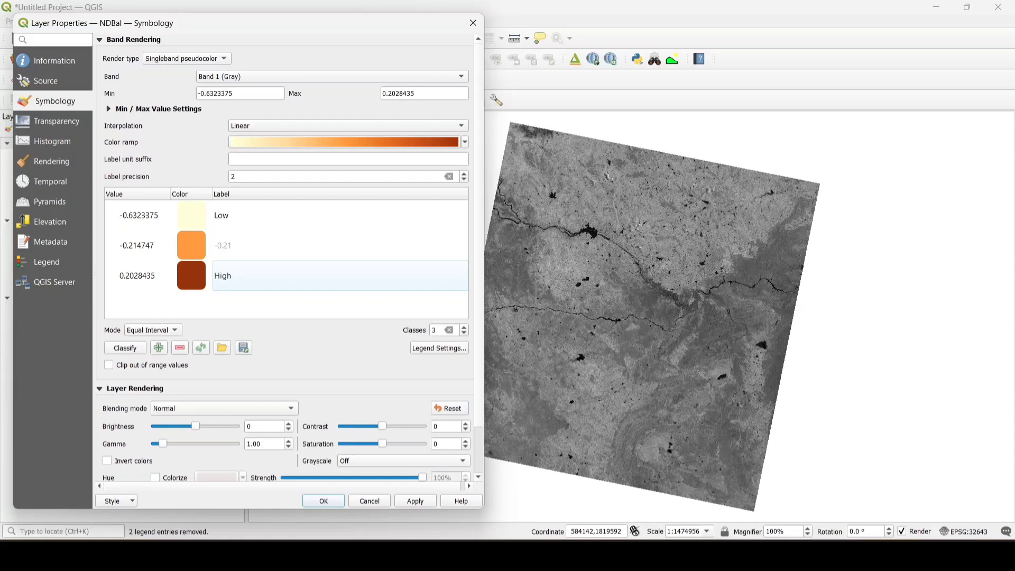
click(415, 500)
click(323, 500)
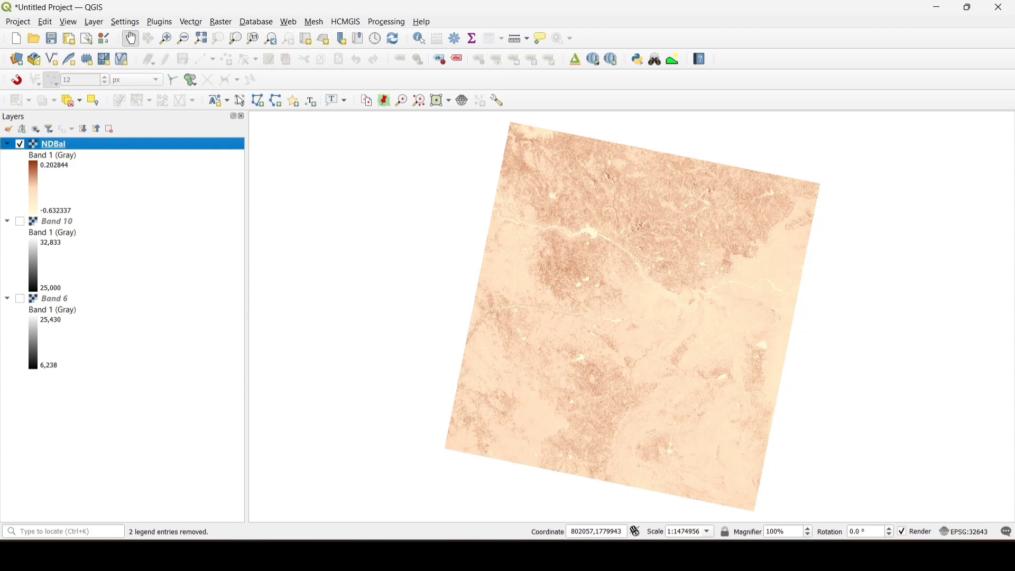
scroll(651, 206, up, 1)
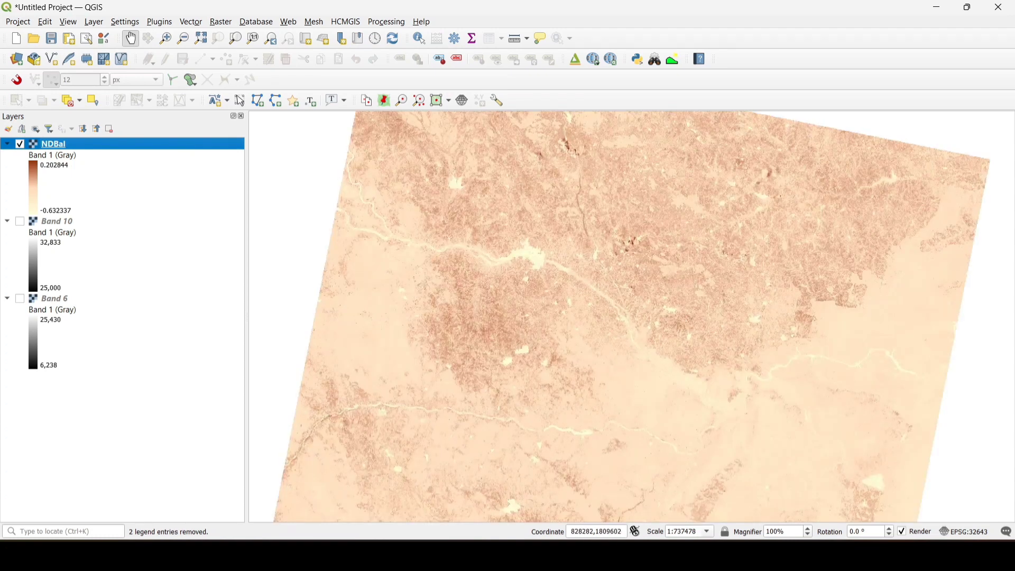
drag(610, 263, 564, 386)
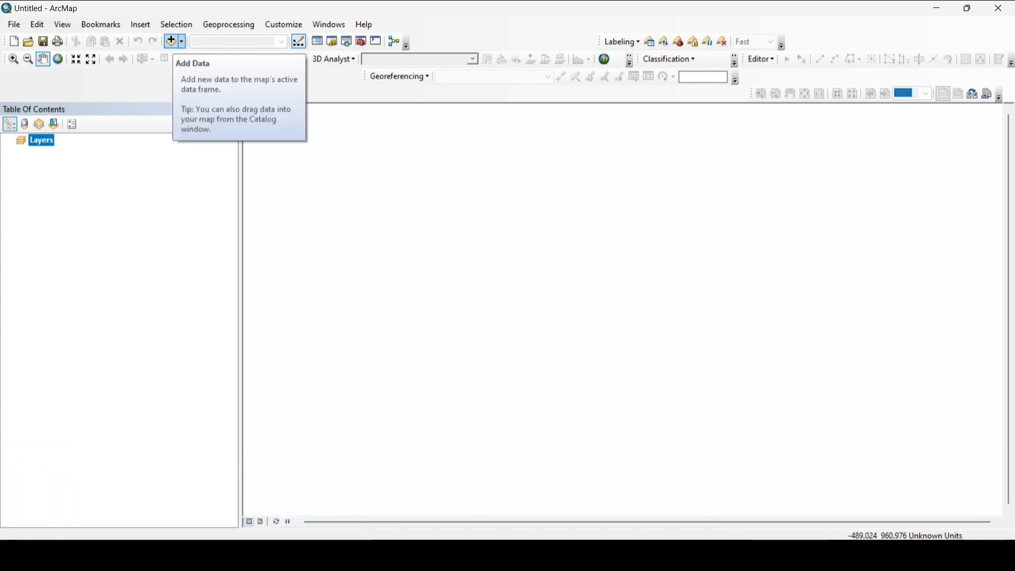
Step: Switch to ArcMap and add the LC09_L1TP_144049_20230519_20230519_02_T1 B6 and B10 TIF rasters from the Bareness Index folder to the map
click(171, 41)
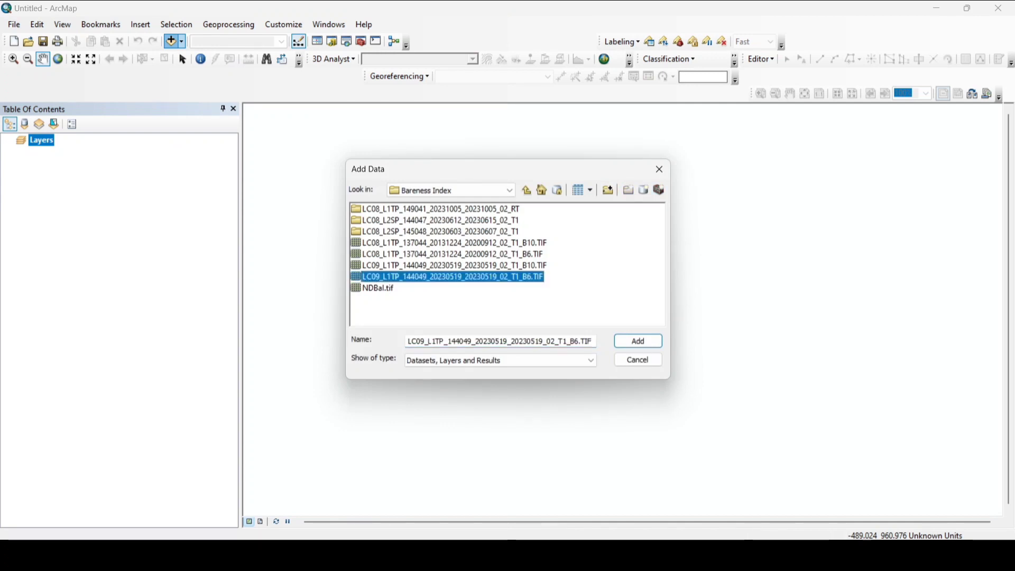
ctrl+click(454, 265)
click(637, 341)
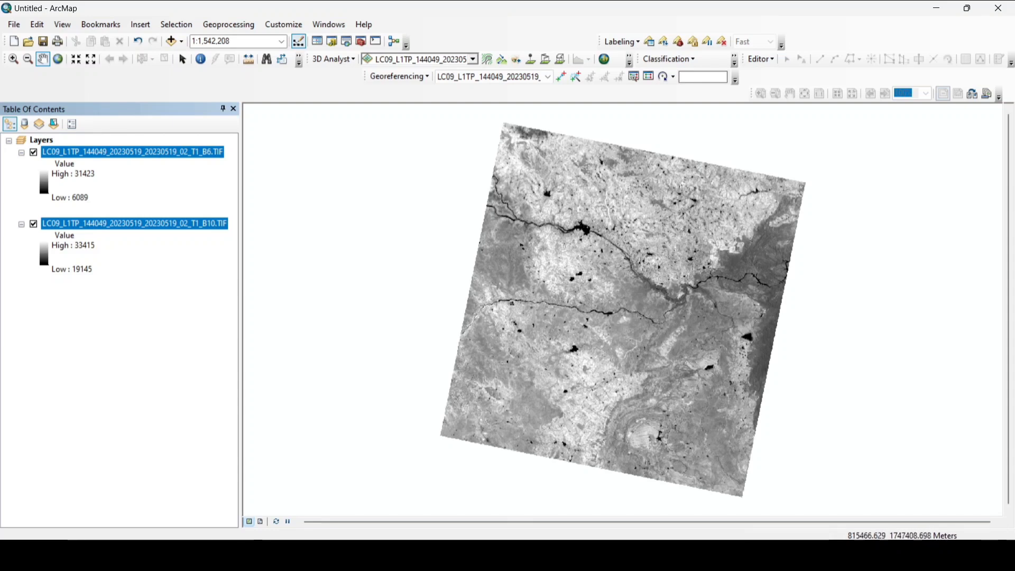
click(135, 317)
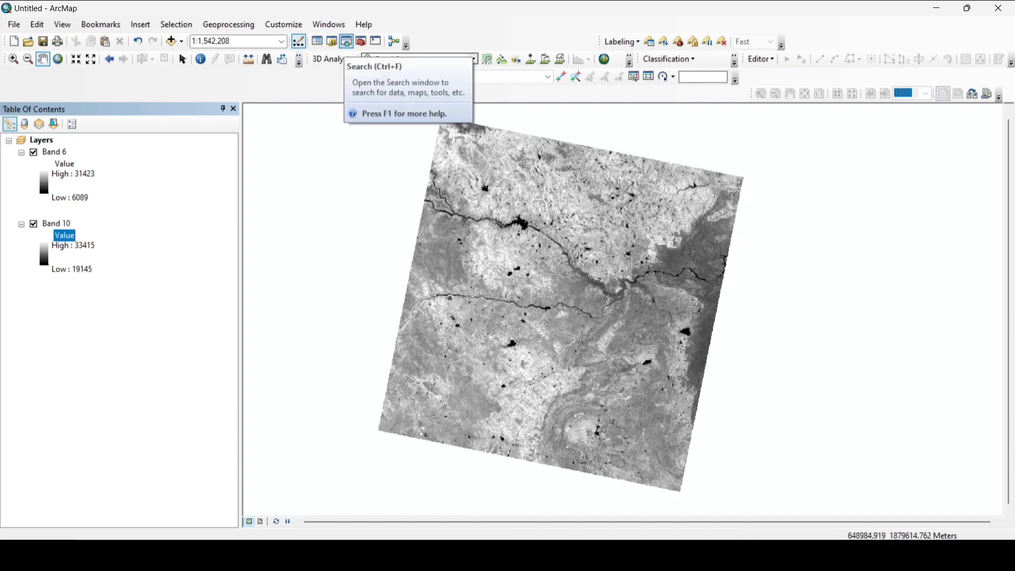
Step: Search for the Raster Calculator tool and open the Spatial Analyst version
click(346, 41)
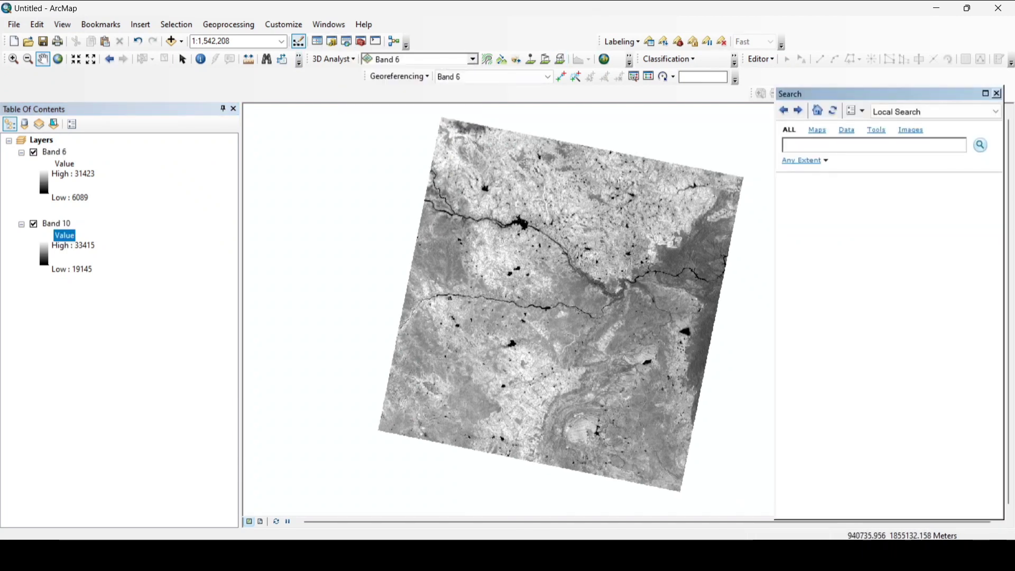
text(Raster )
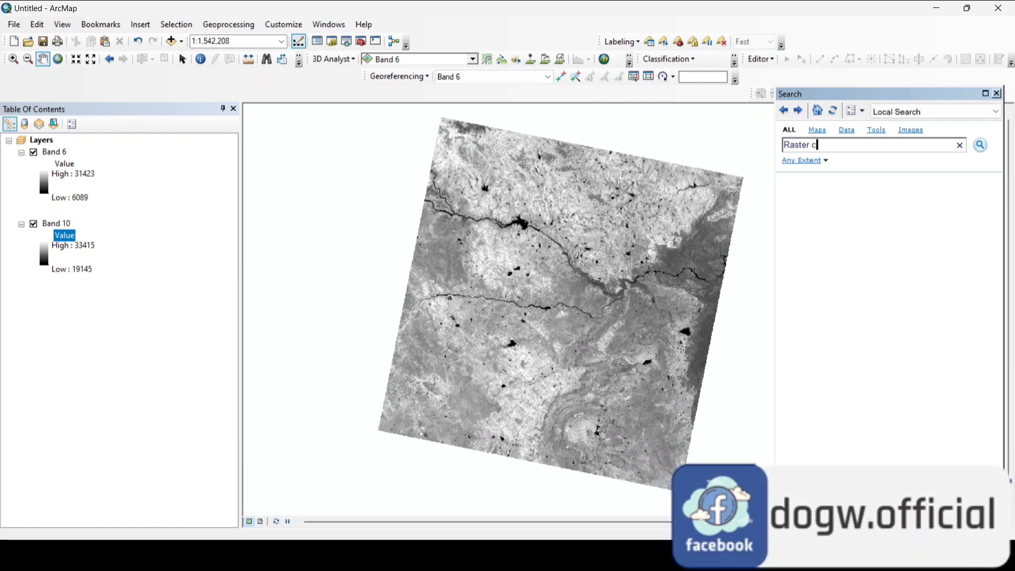
text(calculator)
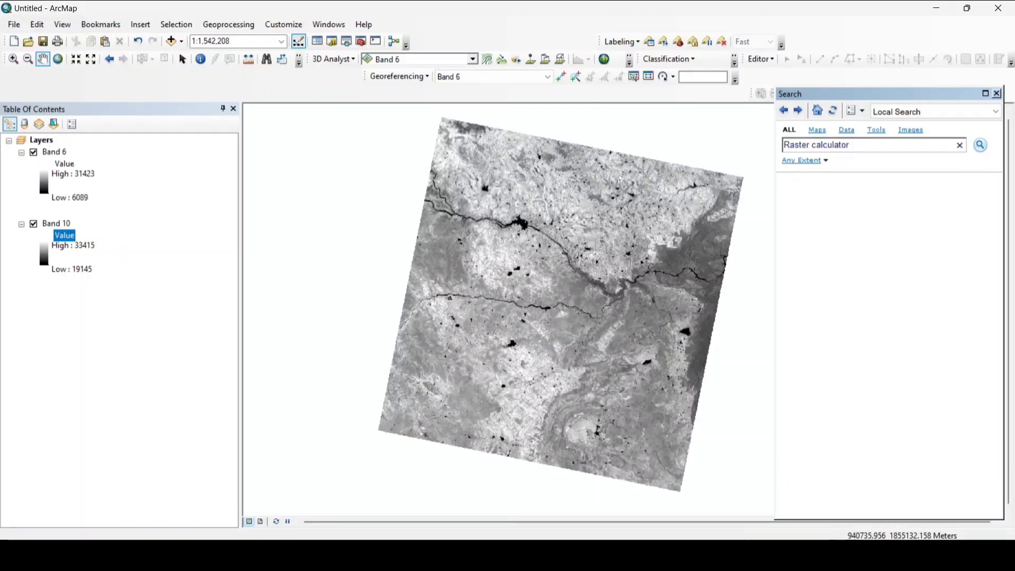
key(Return)
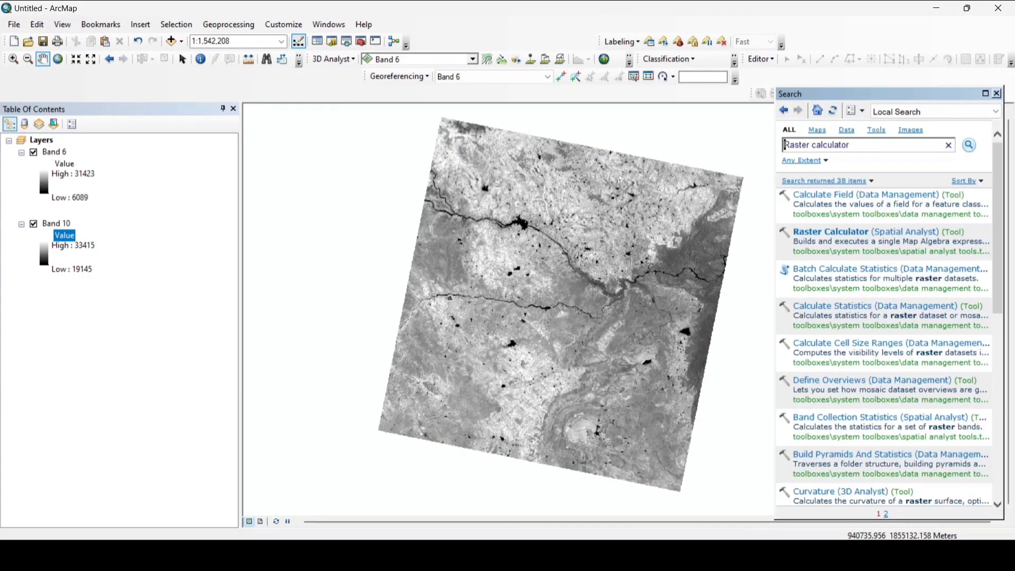
click(830, 231)
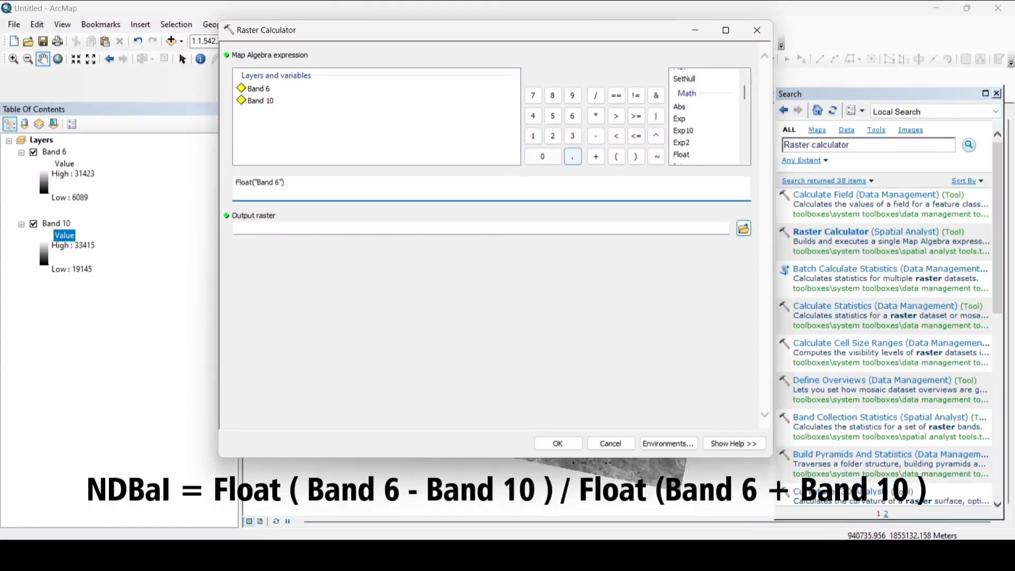
Step: Complete the map algebra expression as Float("Band 6" - "Band 10") / Float("Band 6" + "Band 10")
click(595, 136)
double_click(260, 100)
click(323, 182)
click(595, 95)
double_click(257, 88)
click(595, 156)
double_click(260, 101)
click(636, 157)
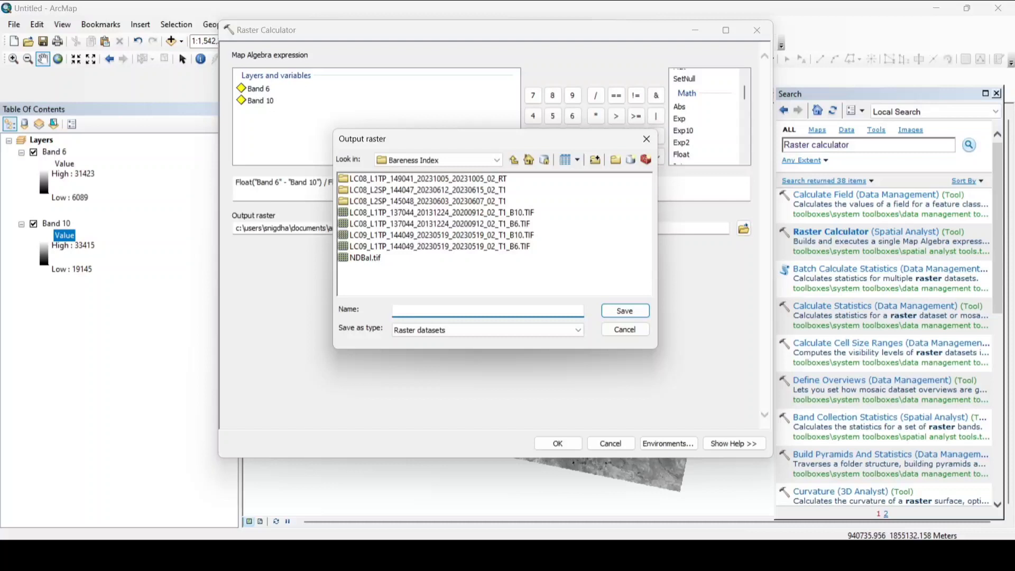
Step: Name the output raster _NDBaI in the Bareness Index folder and run the raster calculation
text(_NDBaI)
key(Return)
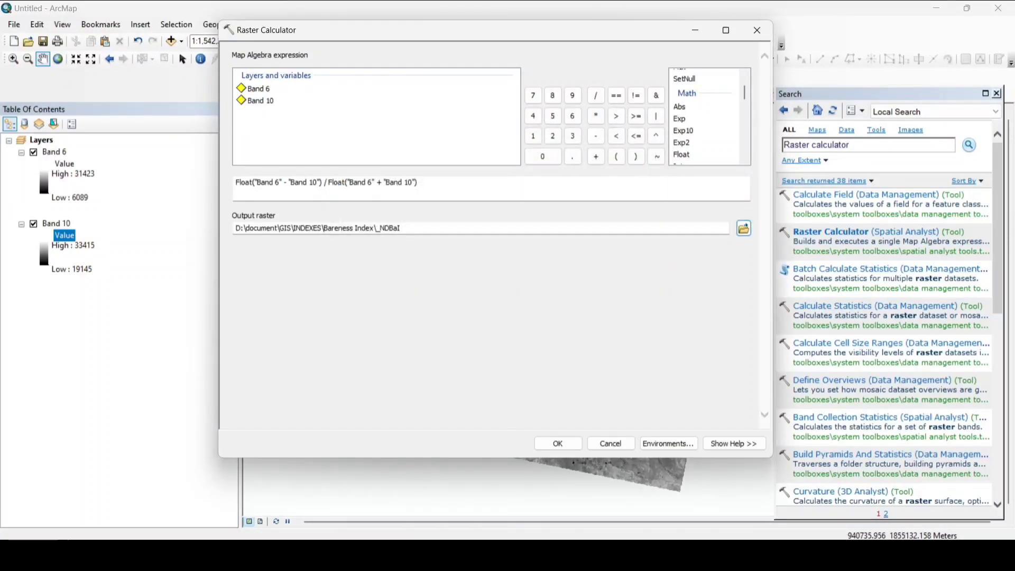
click(558, 442)
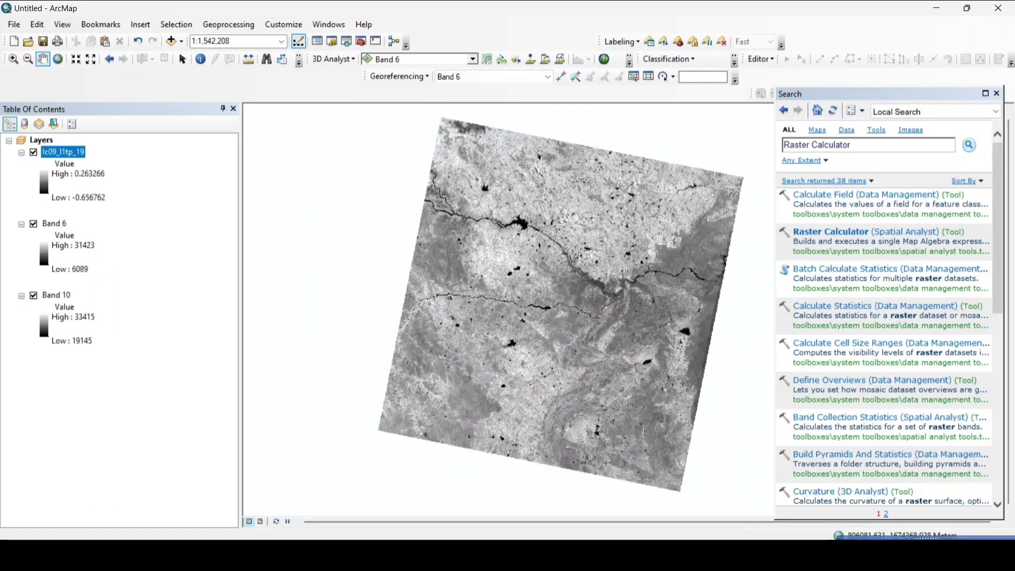
Step: Rename the calculated raster layer to NDBAI
right_click(80, 152)
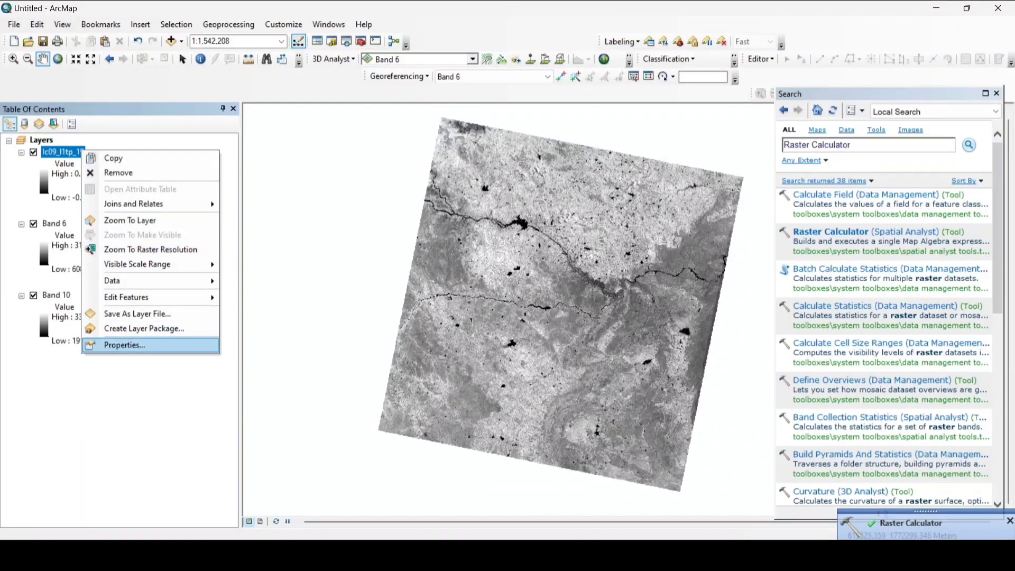
click(125, 345)
text(NDBA)
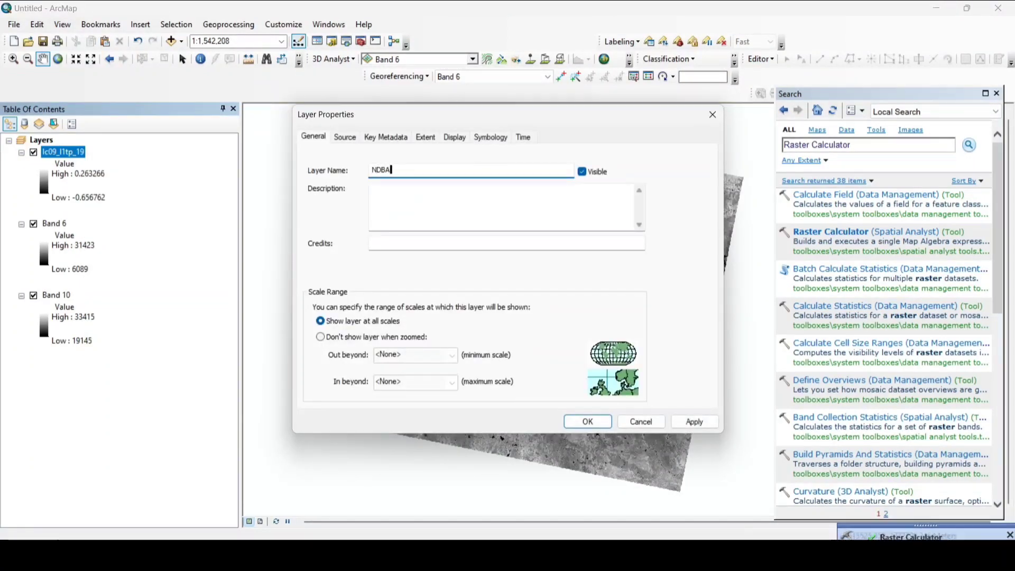
text(I)
key(Return)
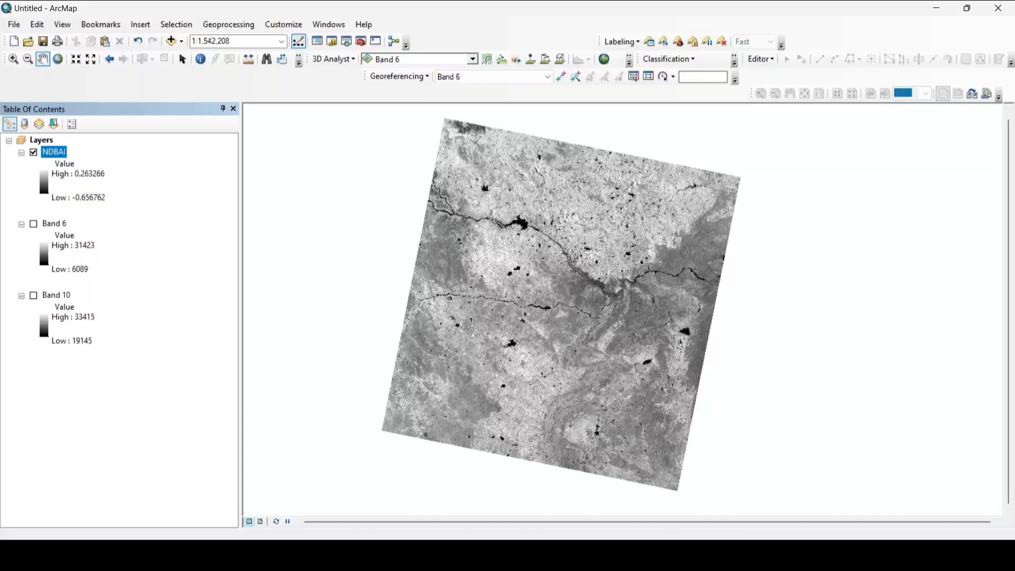
Step: In the NDBAI layer's stretched symbology, change the upper label to "High : Bareland" and clear the number from the lower label
right_click(58, 152)
click(100, 345)
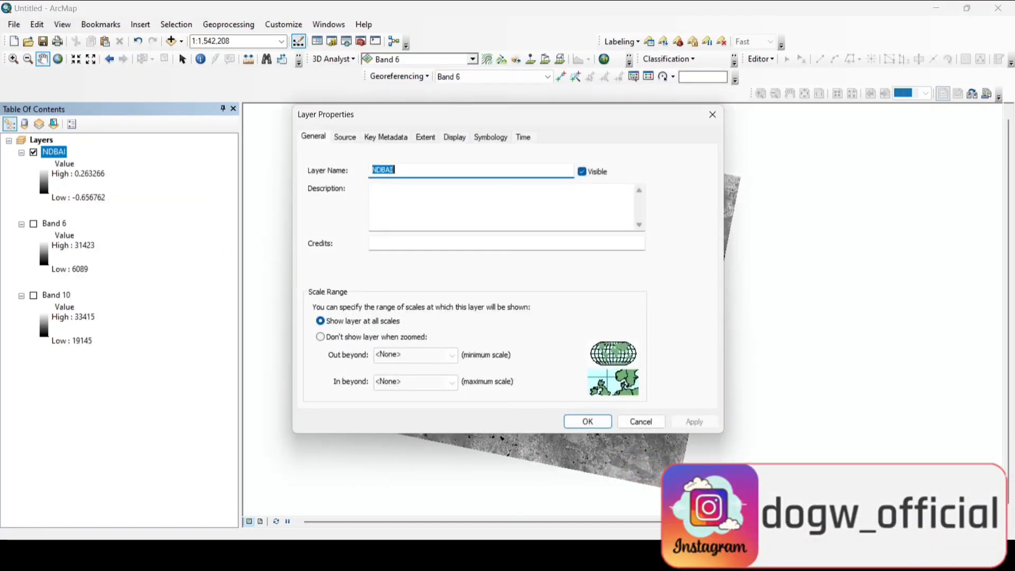
click(489, 137)
drag(541, 114, 408, 77)
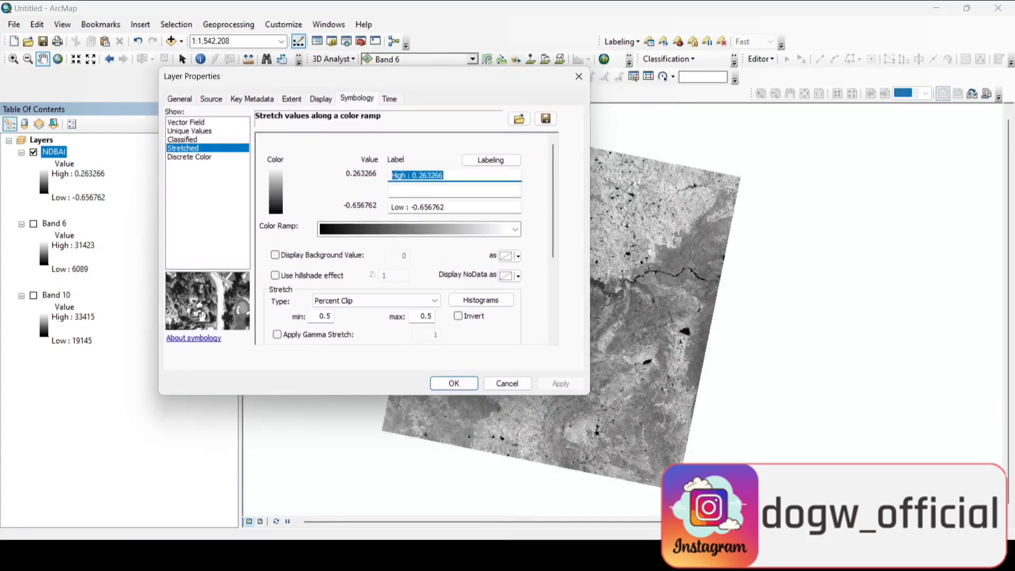
click(444, 175)
key(BackSpace)
key(BackSpace)
key(BackSpace)
key(BackSpace)
key(BackSpace)
key(BackSpace)
key(BackSpace)
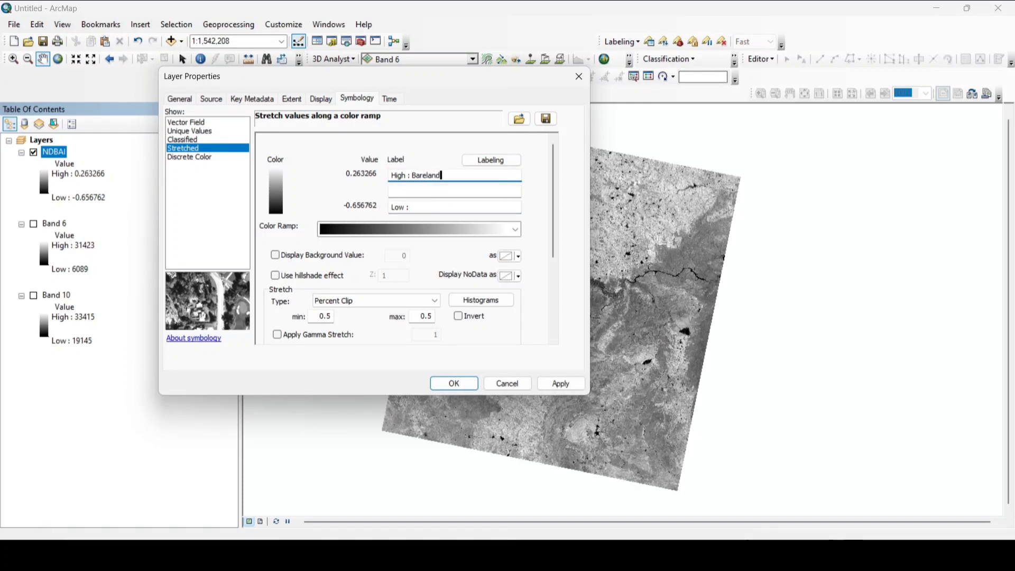
Step: Complete the stretch labels as "Low : Non Bareland Areas" and "High : Bareland Areas"
click(413, 207)
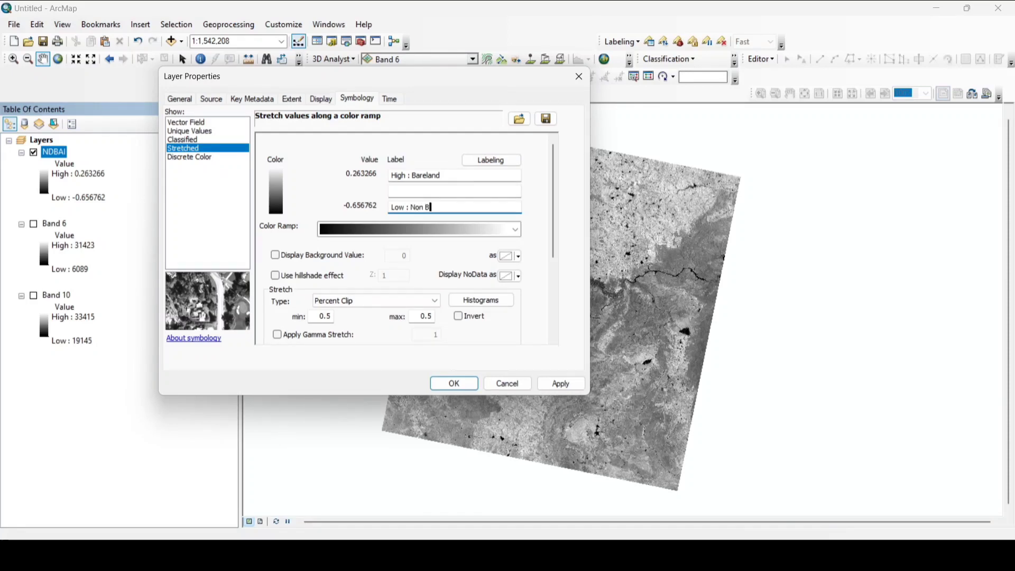
text(Bareland Areas)
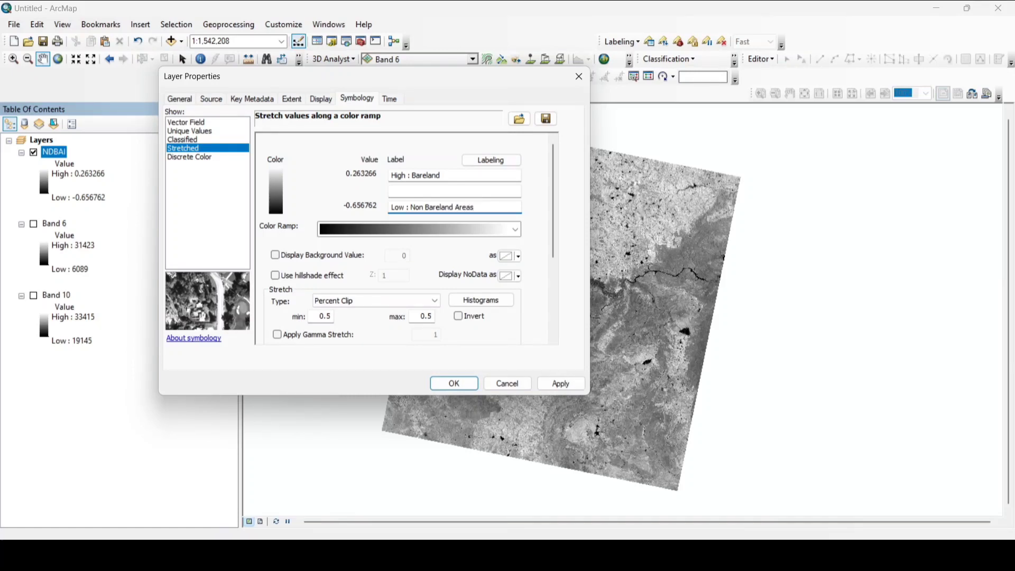
click(441, 175)
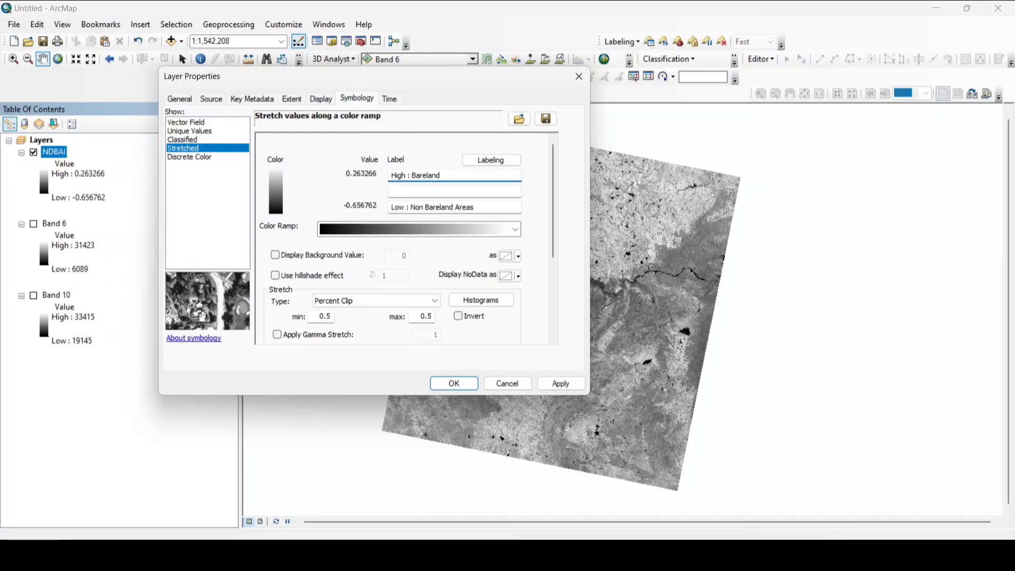
text(Areas)
Step: Apply the brown-yellow-teal color ramp to the NDBAI layer, inverted so that high values are brown
click(515, 228)
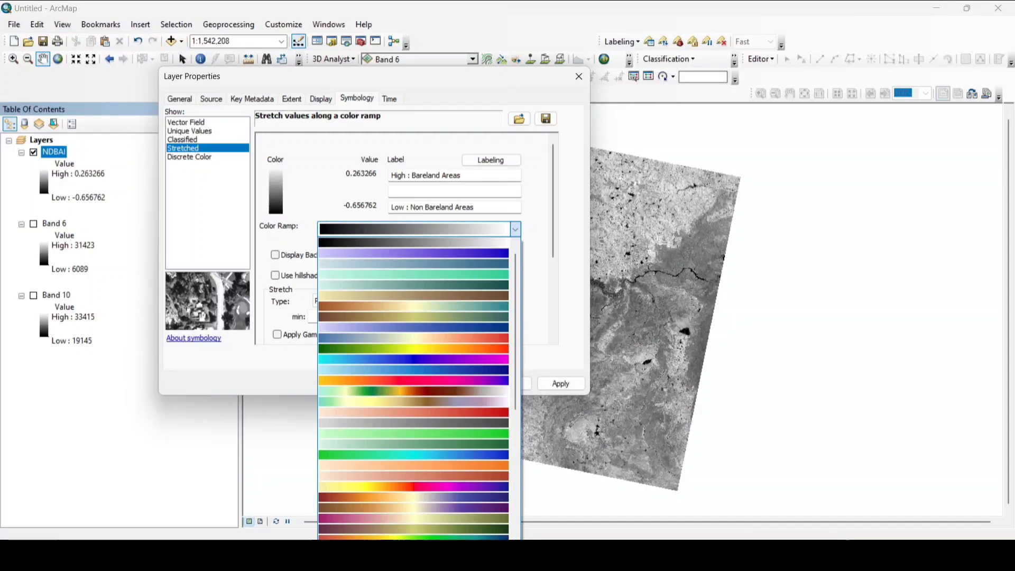
click(480, 305)
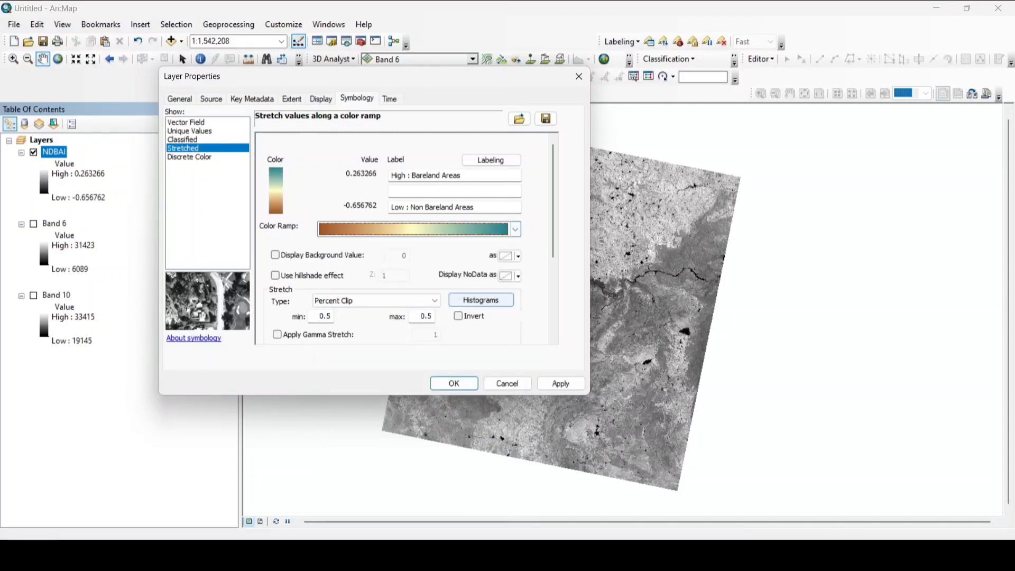
click(458, 316)
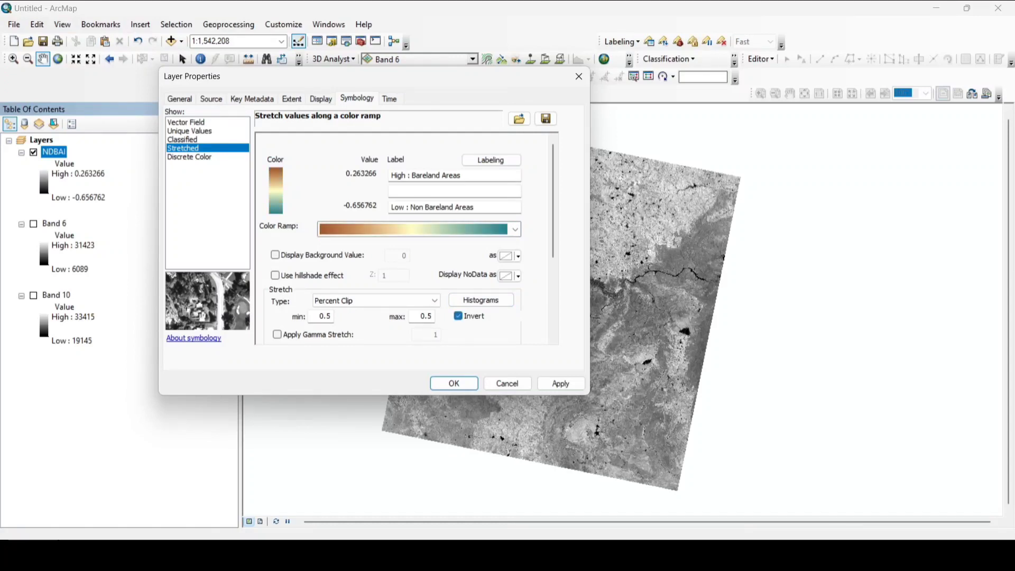
click(562, 383)
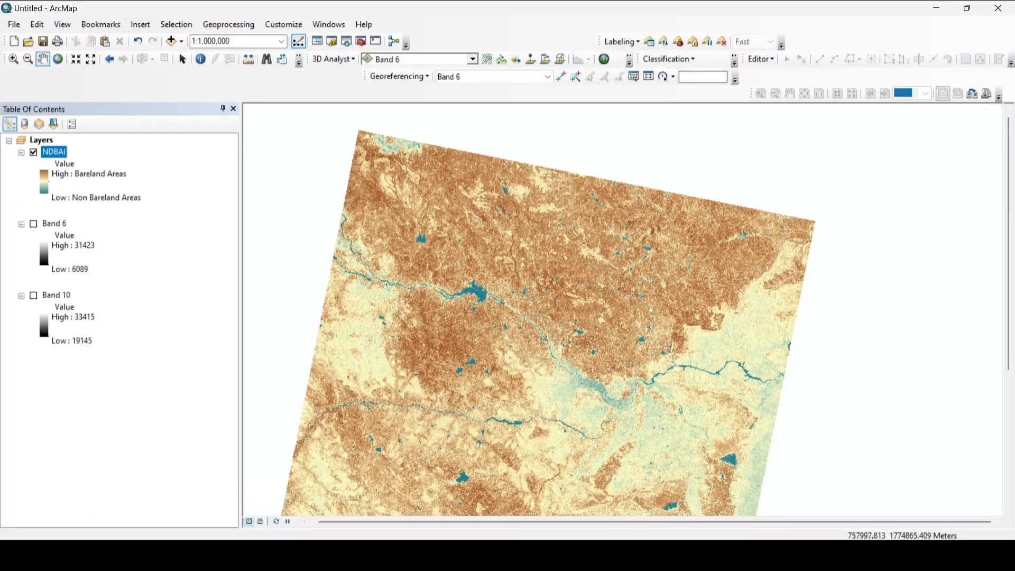
scroll(605, 293, down, 2)
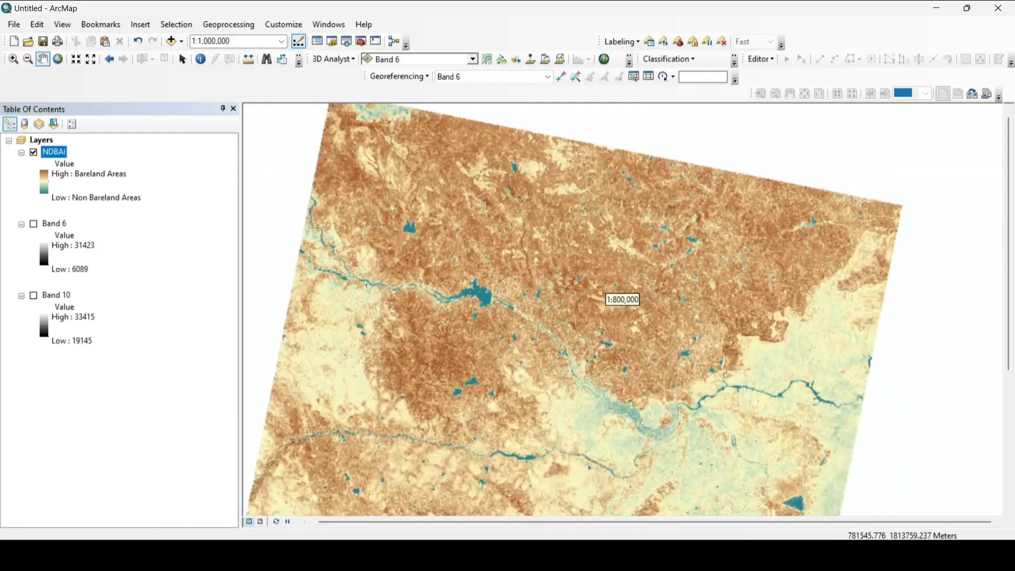